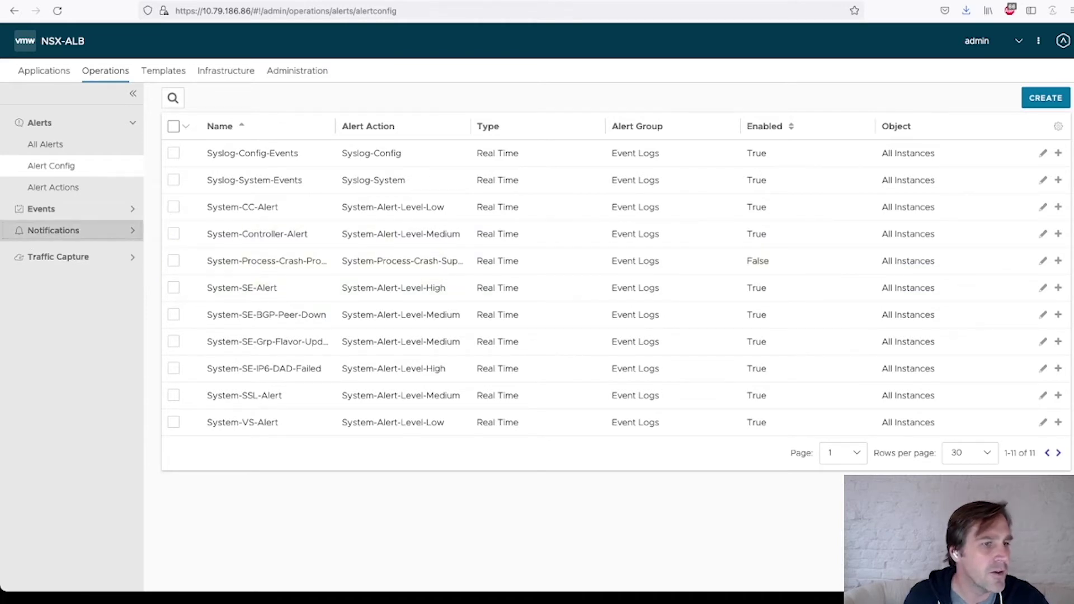
- Review the existing syslog, email and SNMP trap notification definitions under Operations
left_click(53, 230)
left_click(40, 252)
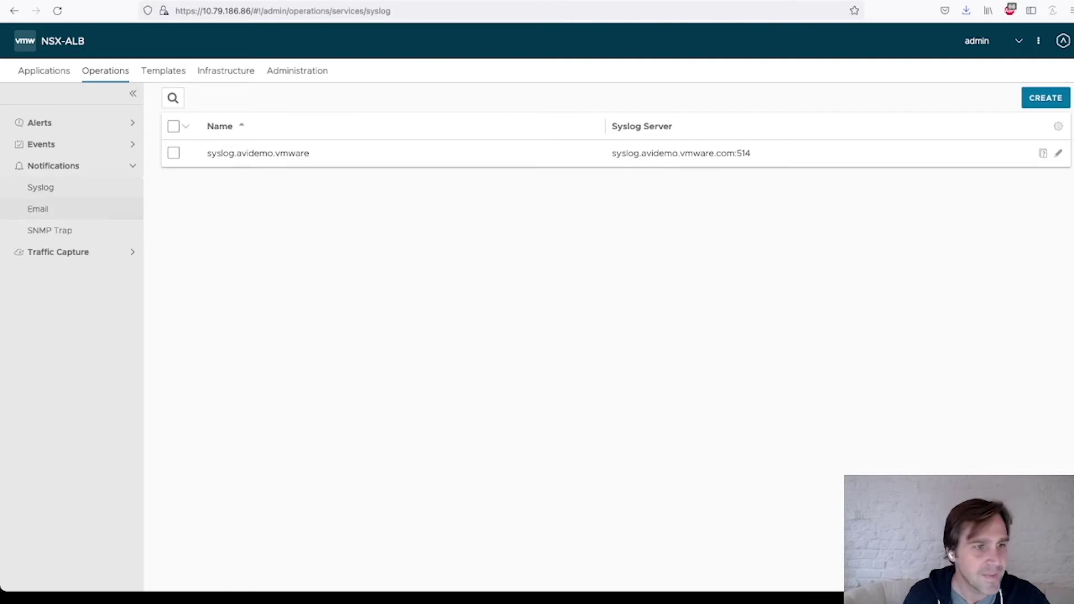
left_click(38, 209)
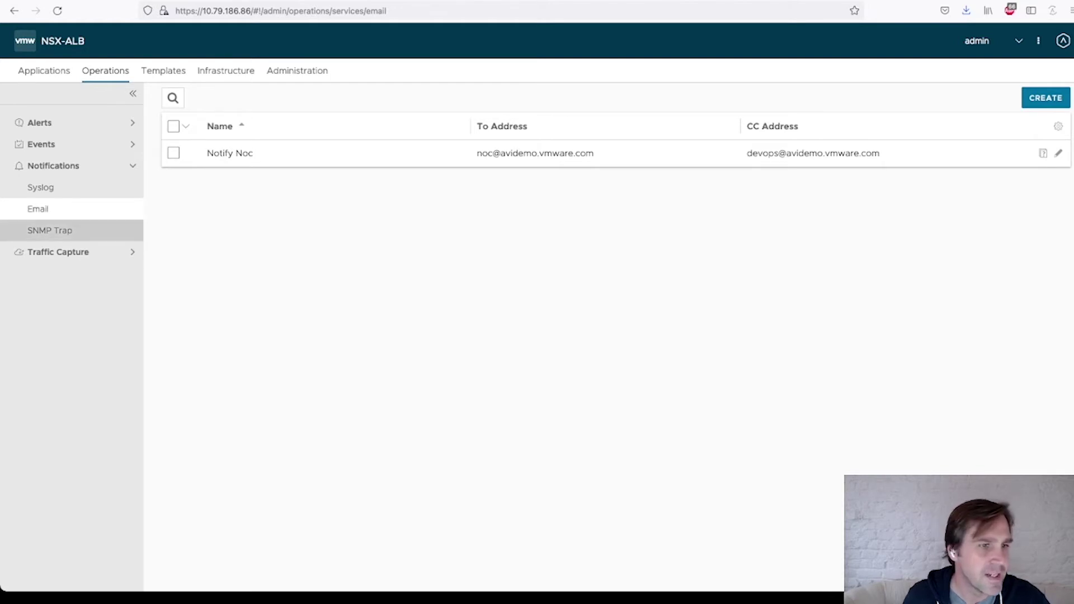
left_click(50, 231)
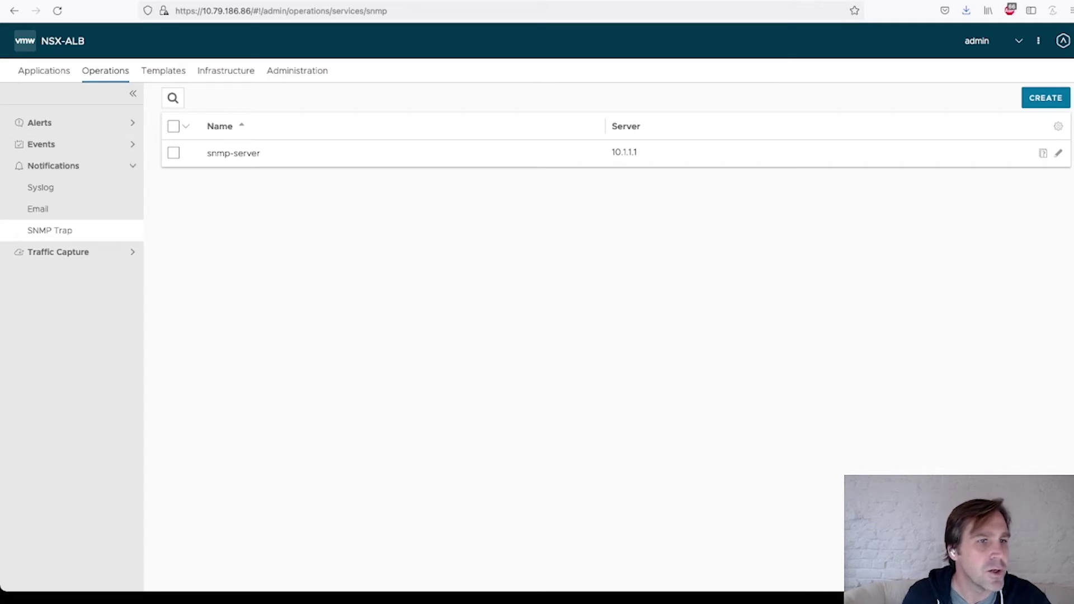
- Inspect the pager-duty ControlScript among the templates and close it without saving
left_click(163, 71)
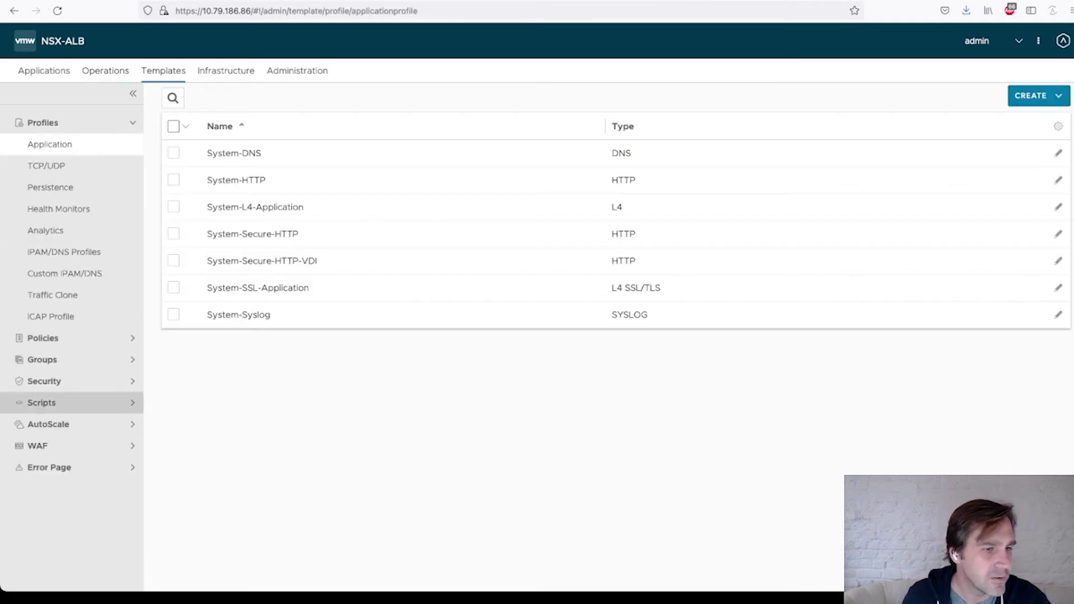
left_click(78, 403)
left_click(56, 446)
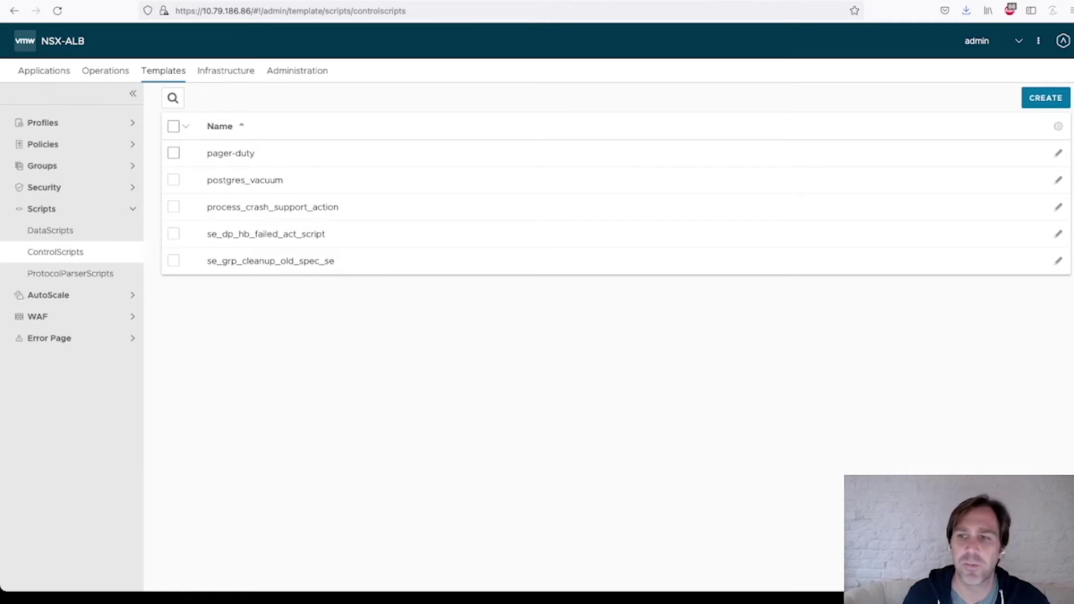
left_click(1058, 153)
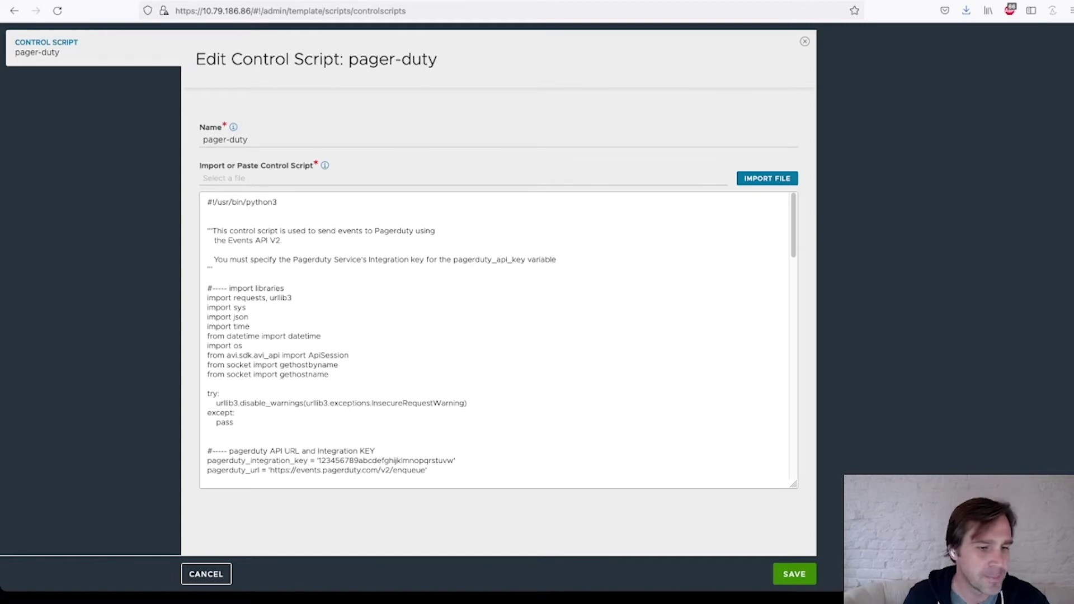
left_click(206, 574)
left_click(662, 353)
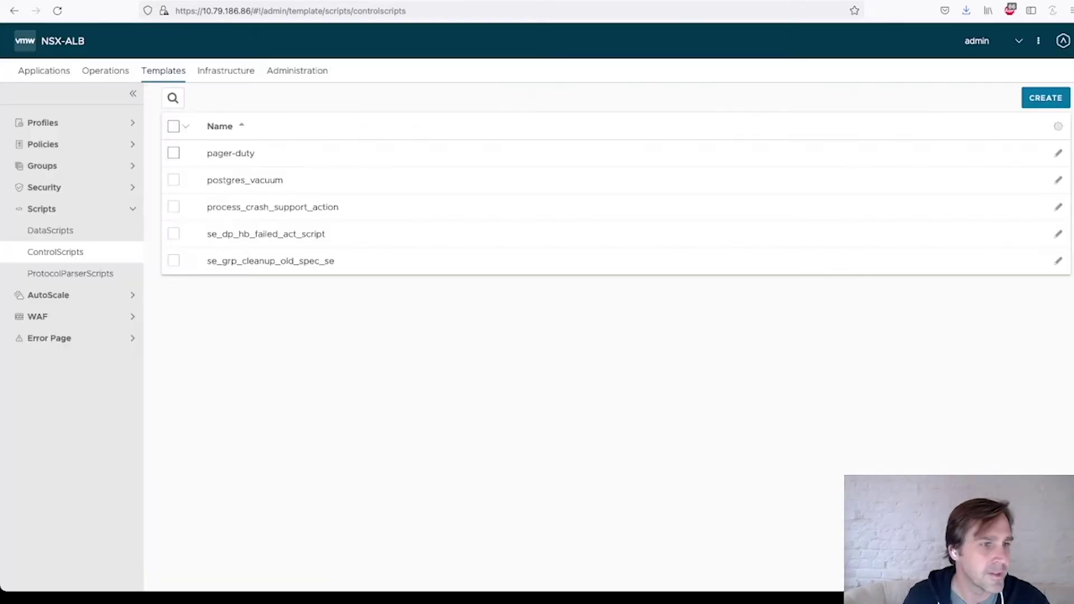
- Start a new alert action named demo-vs-HIGH and set its alert level to High
left_click(105, 71)
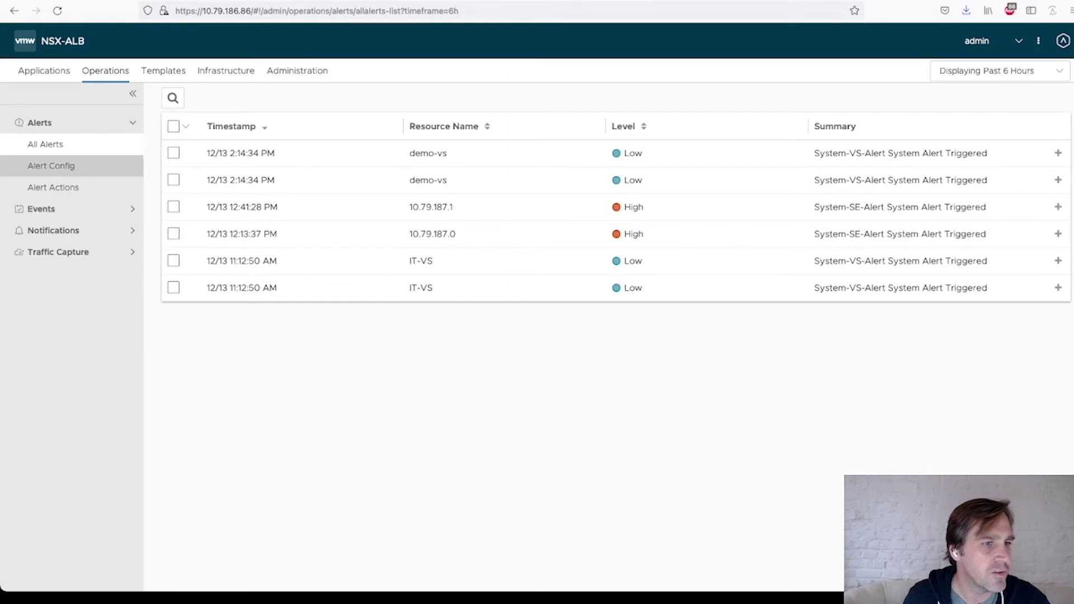
left_click(54, 187)
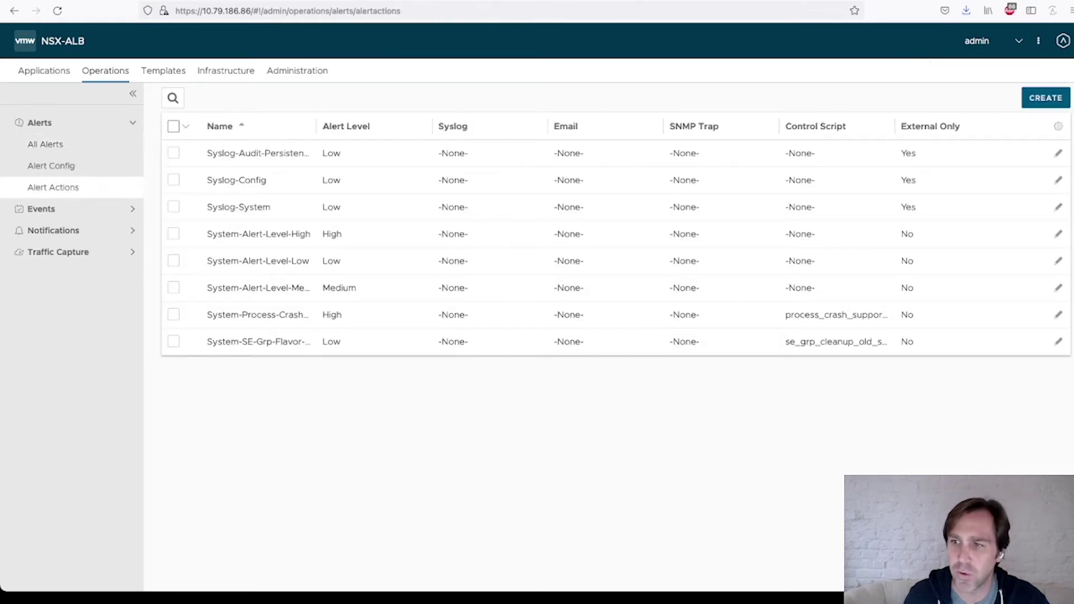
left_click(1046, 97)
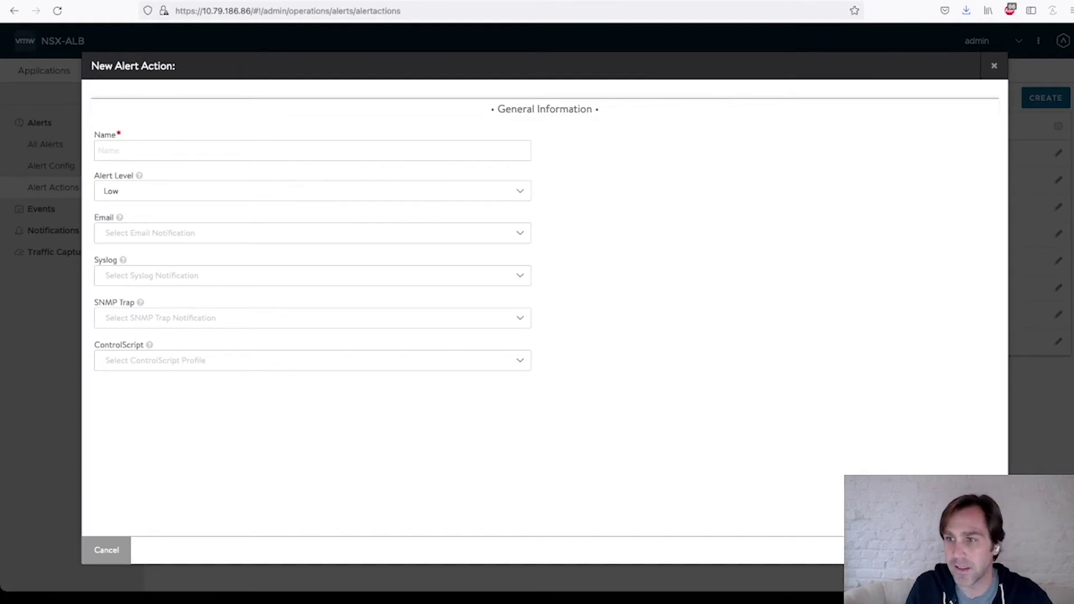
type("de")
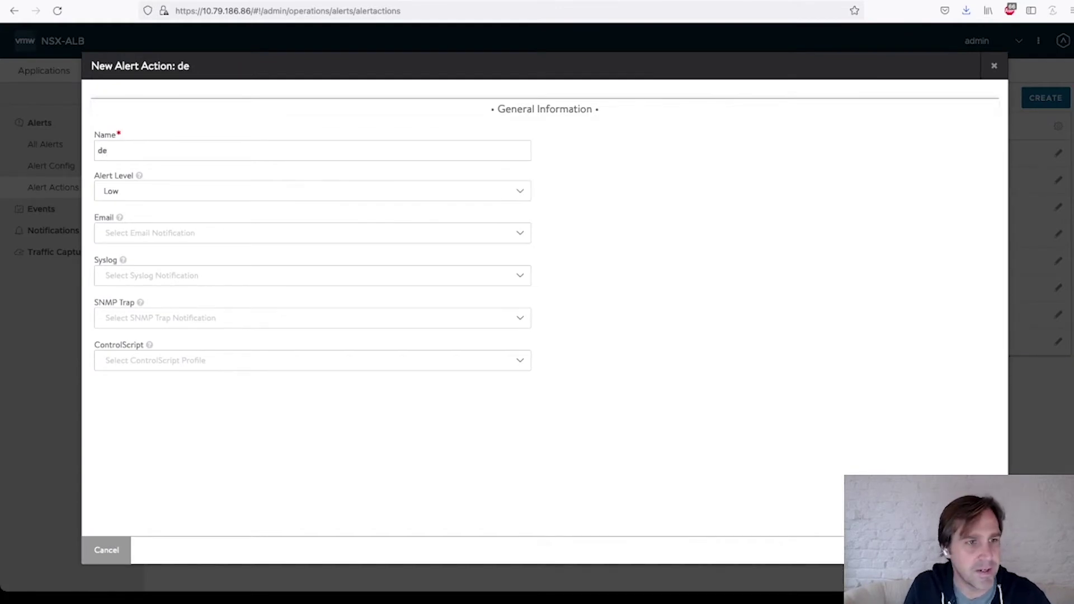
type("mo-vs-HIGH")
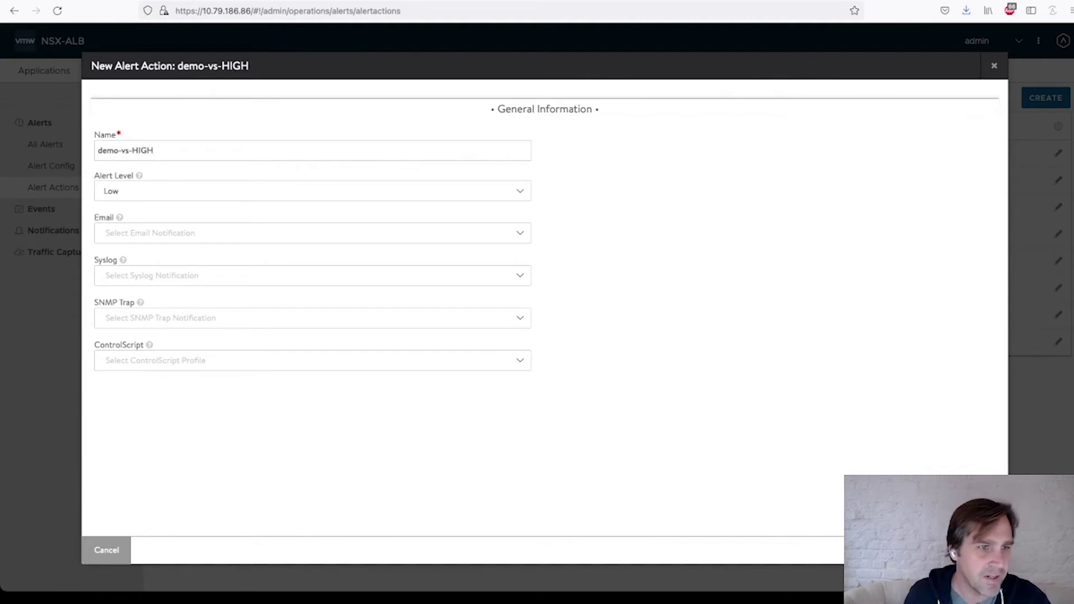
left_click(312, 191)
left_click(312, 210)
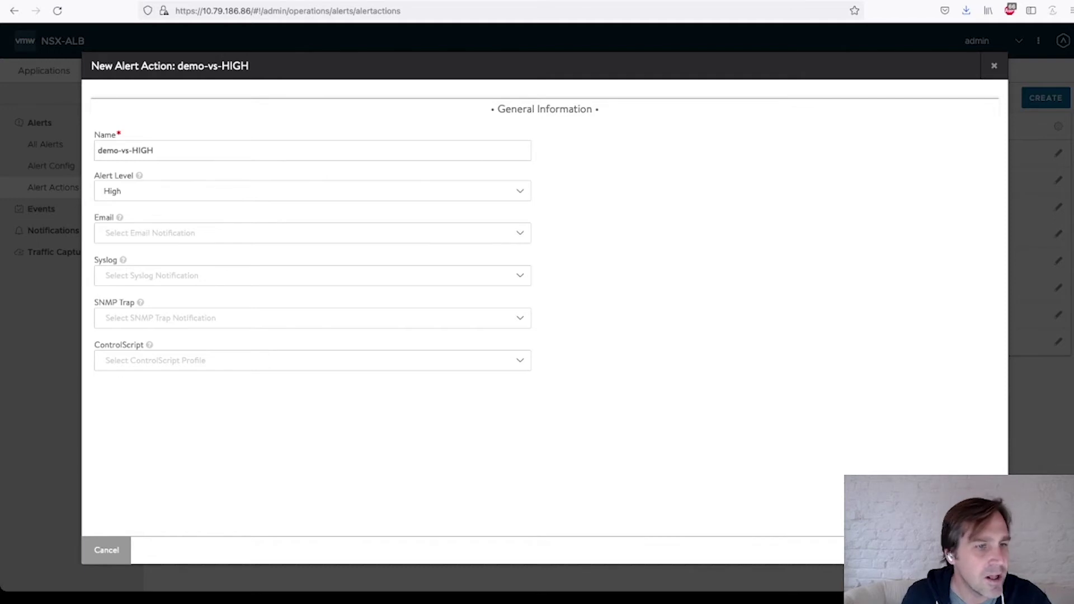
- Assign the Notify Noc email notification and the syslog.avidemo.vmware syslog notification to the alert action
left_click(313, 233)
left_click(168, 271)
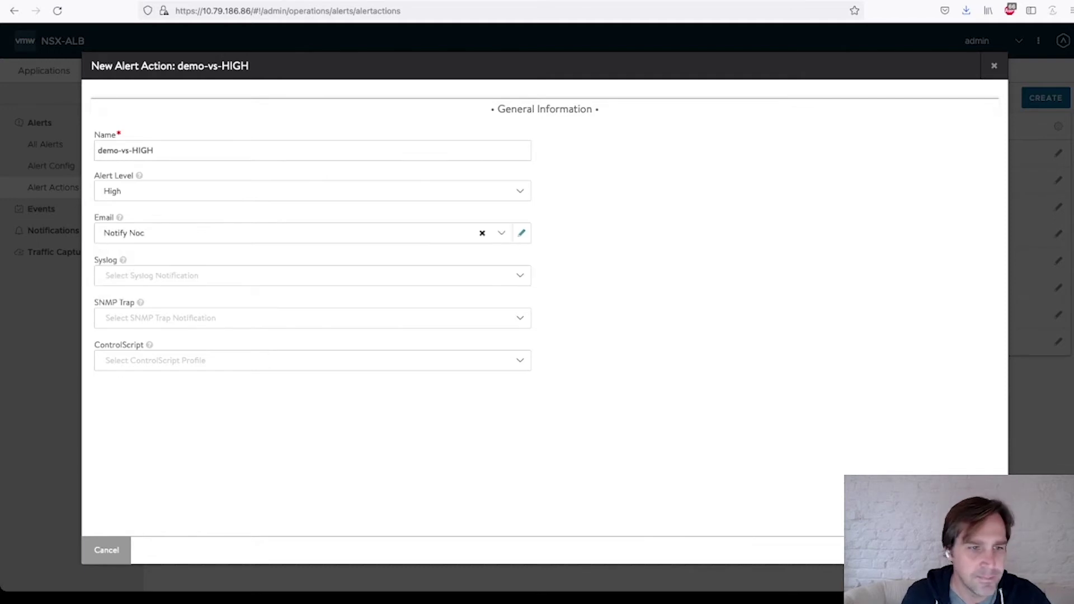
left_click(312, 275)
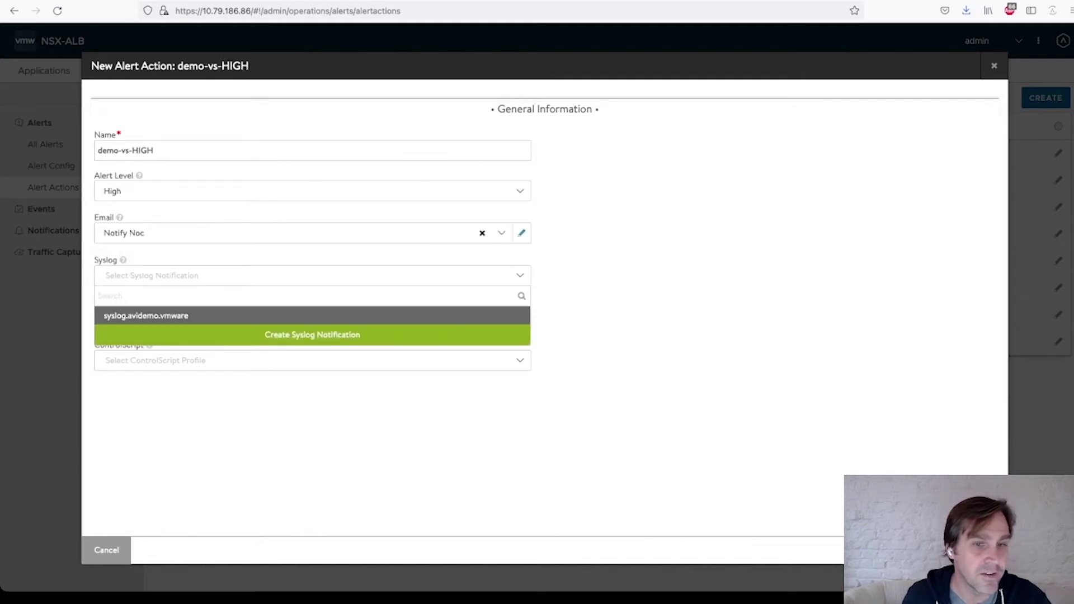
left_click(145, 314)
- Assign the existing snmp-server as the alert action's SNMP trap notification
left_click(312, 317)
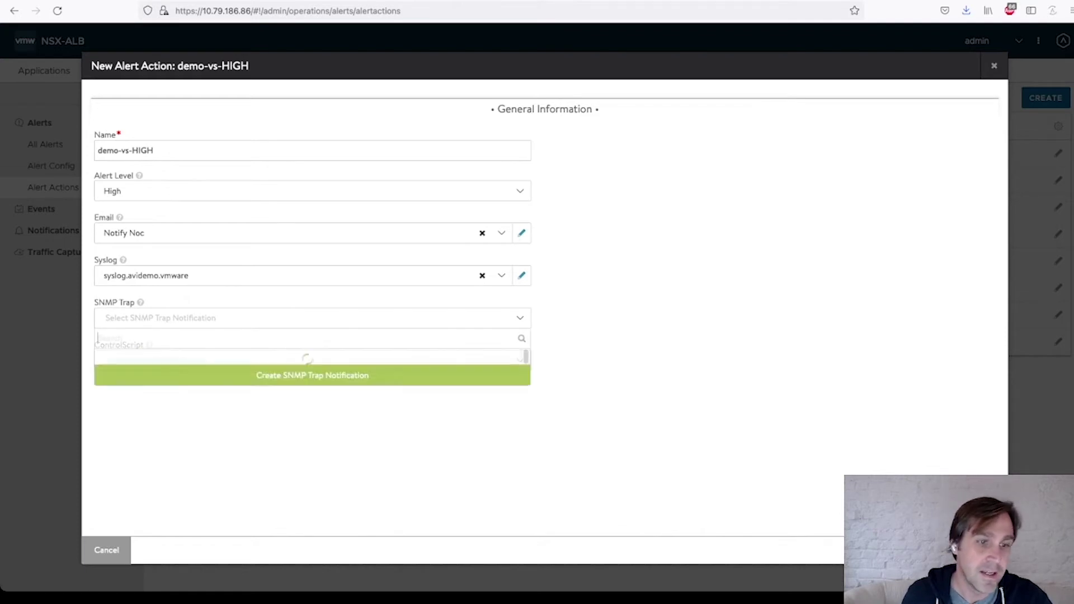
left_click(313, 376)
left_click(117, 555)
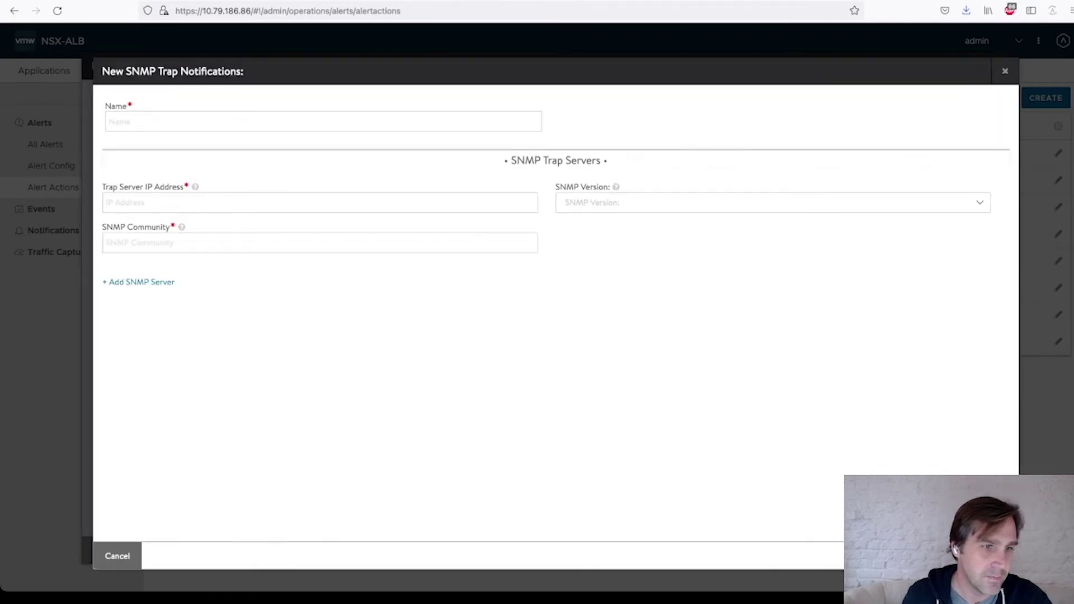
left_click(313, 318)
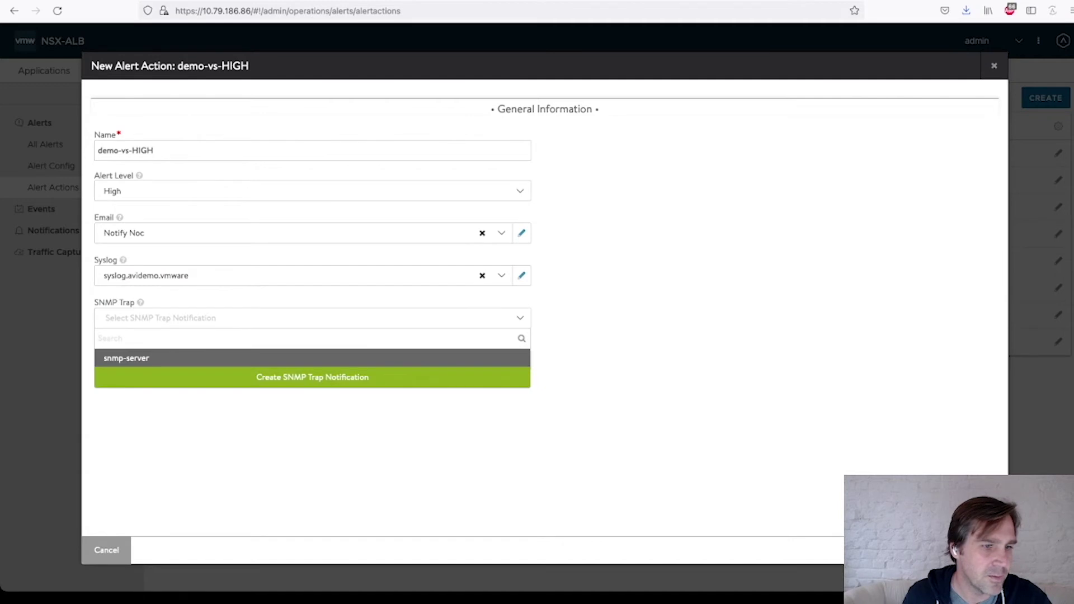
left_click(126, 355)
- Choose pager-duty as the ControlScript for the alert action
left_click(312, 360)
key("Down")
key("Down")
key("Down")
key("Down")
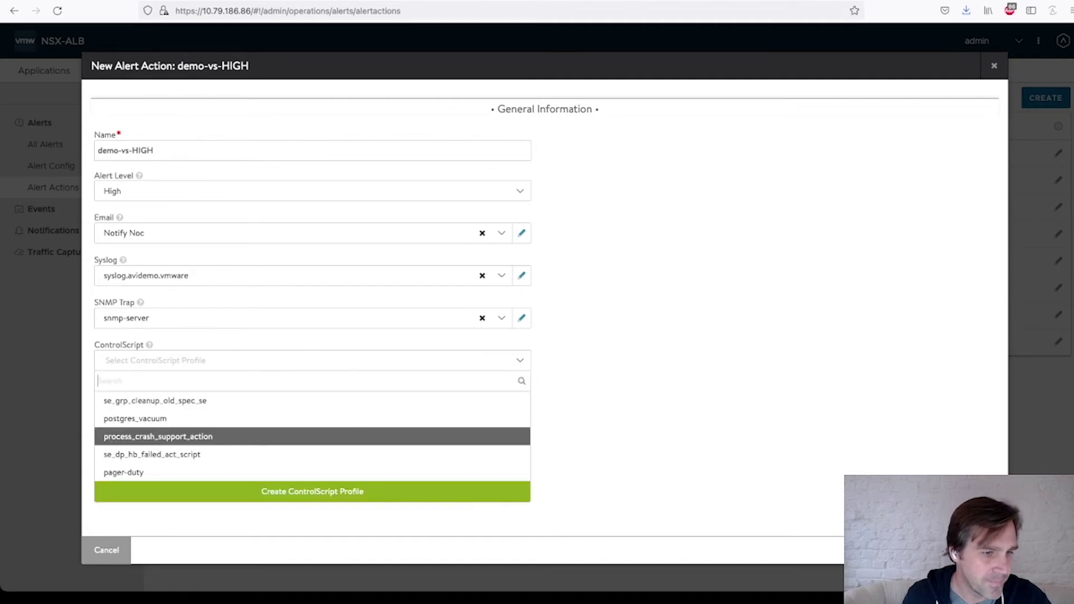
key("Return")
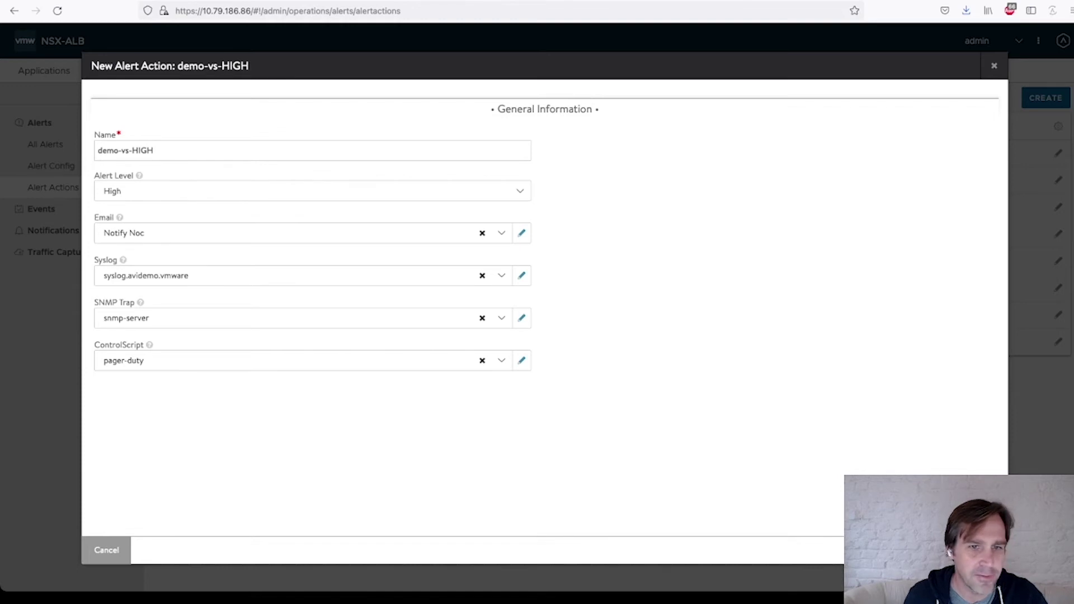
- Remove the email notification from the demo-vs-HIGH alert action and save the action
left_click(482, 233)
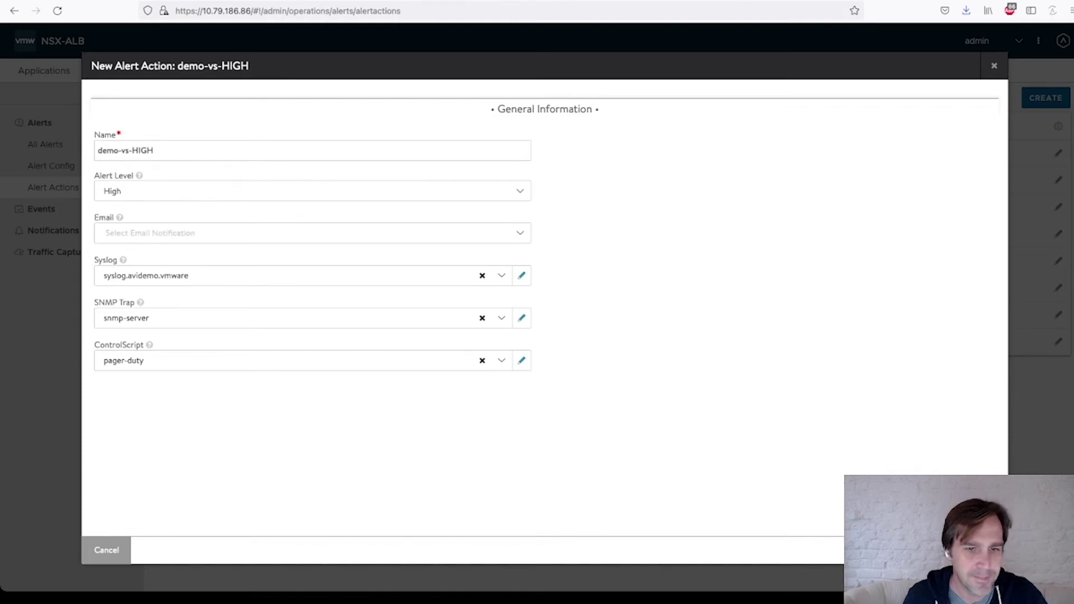
left_click(988, 551)
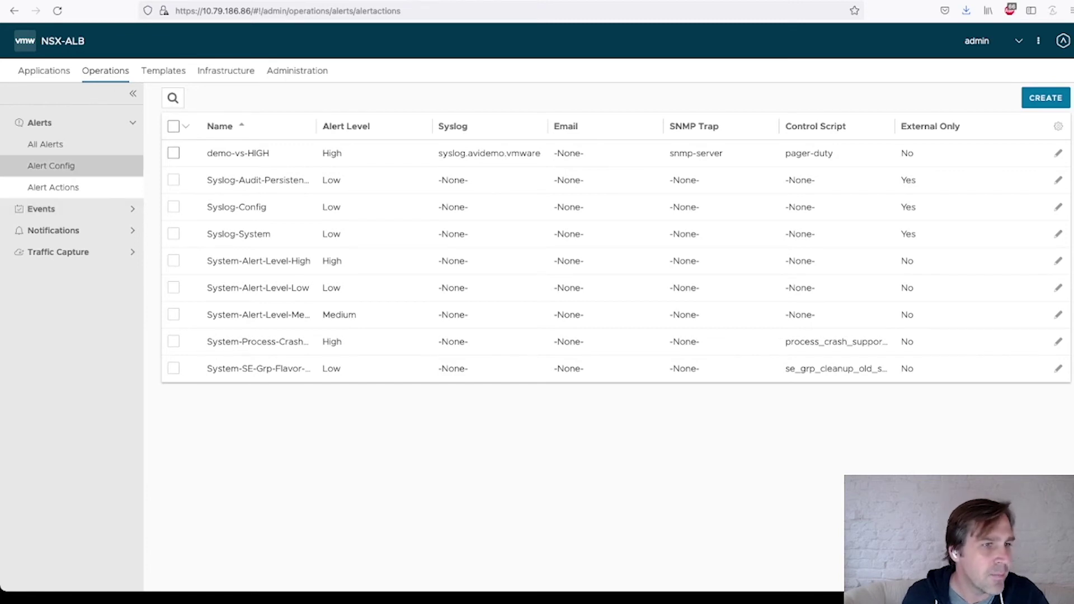
- Start a new alert configuration and name it demo-vs
left_click(50, 166)
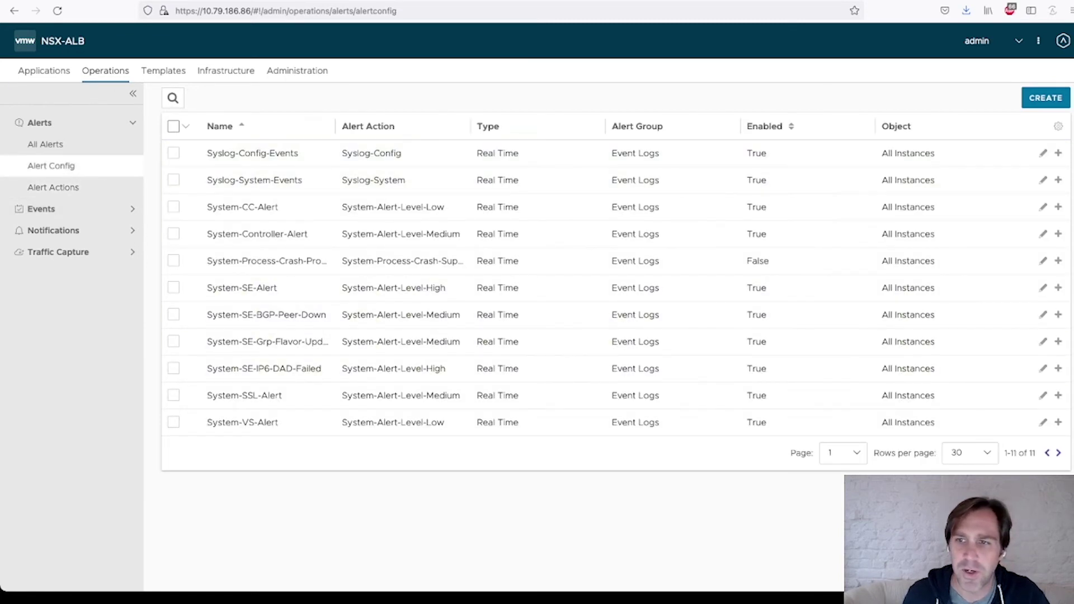
left_click(1046, 98)
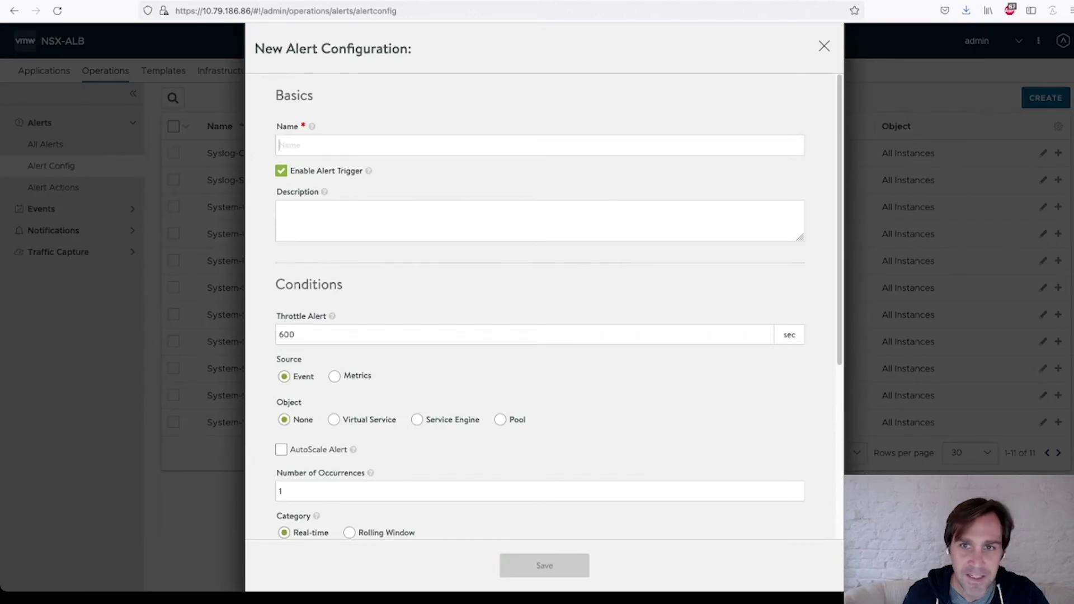
type("d")
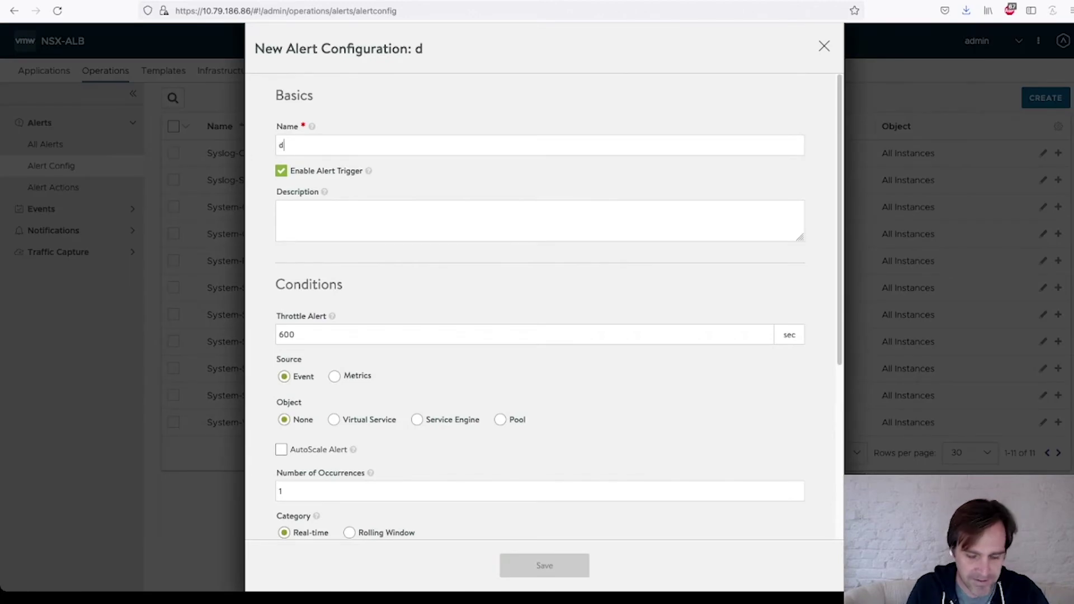
type("emo-")
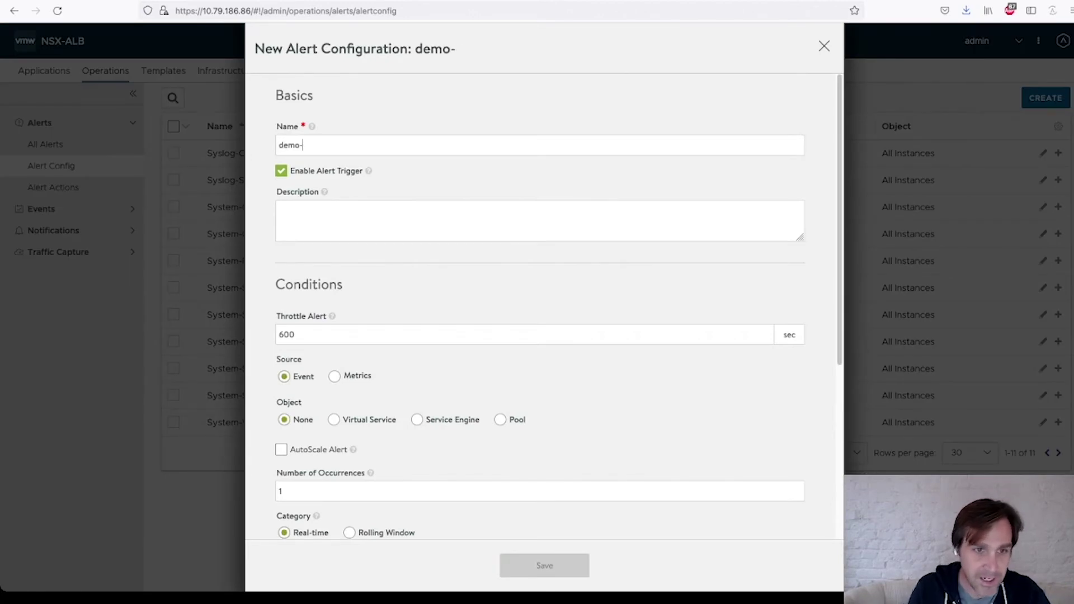
type("vs")
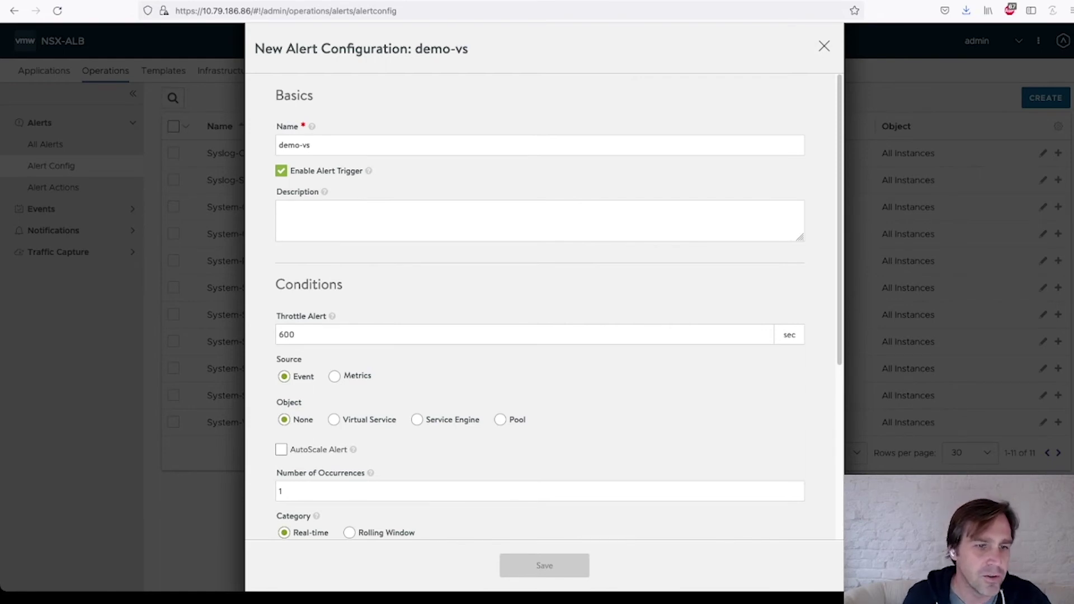
- Set the alert condition's object to Virtual Service and choose demo-vs as the instance
mouse_move(332, 316)
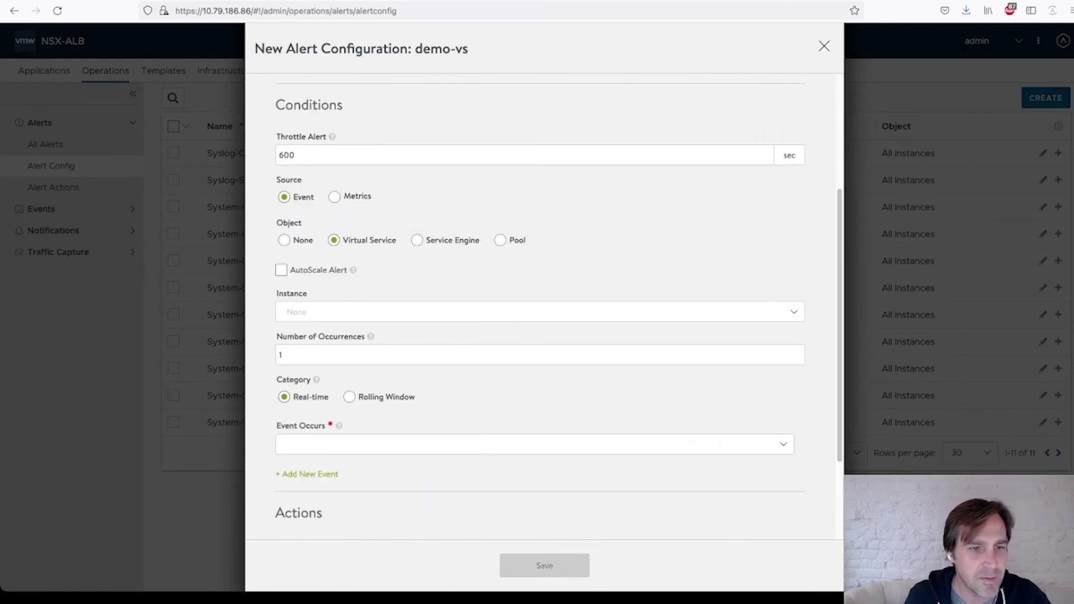
left_click(539, 312)
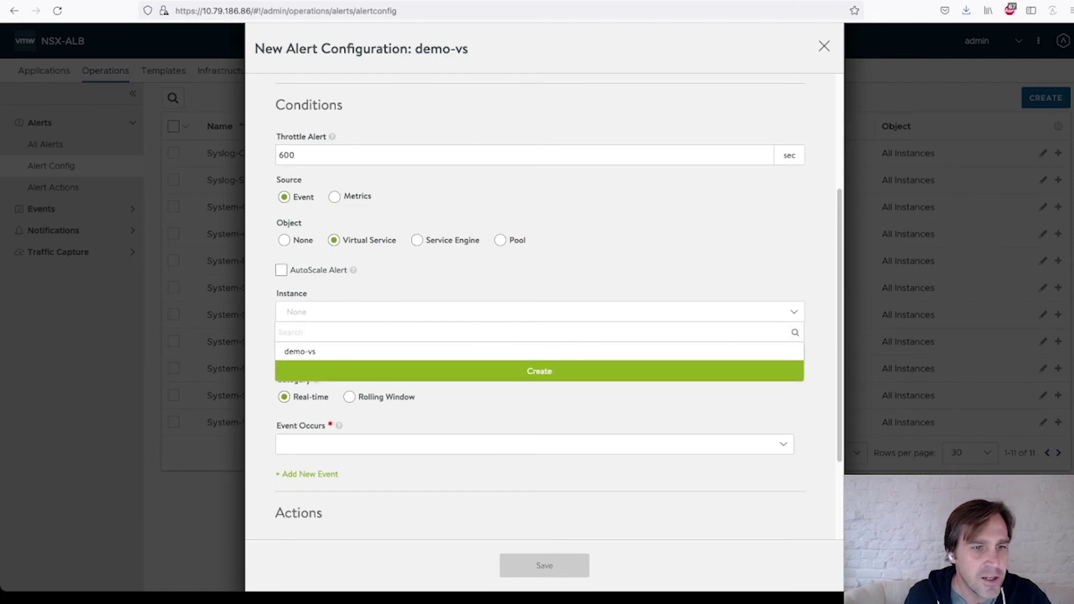
left_click(285, 240)
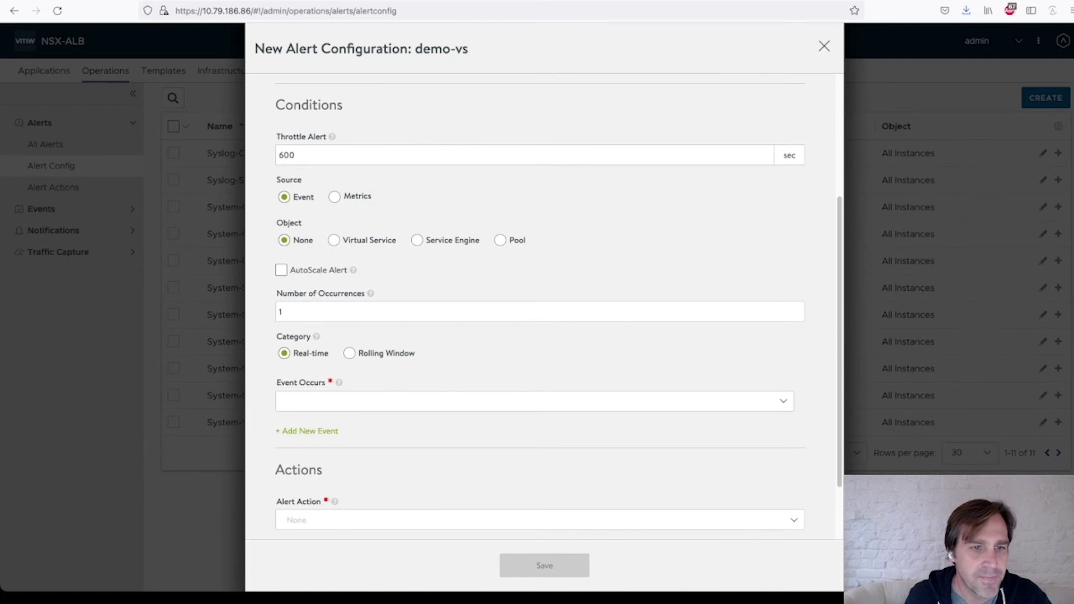
left_click(333, 241)
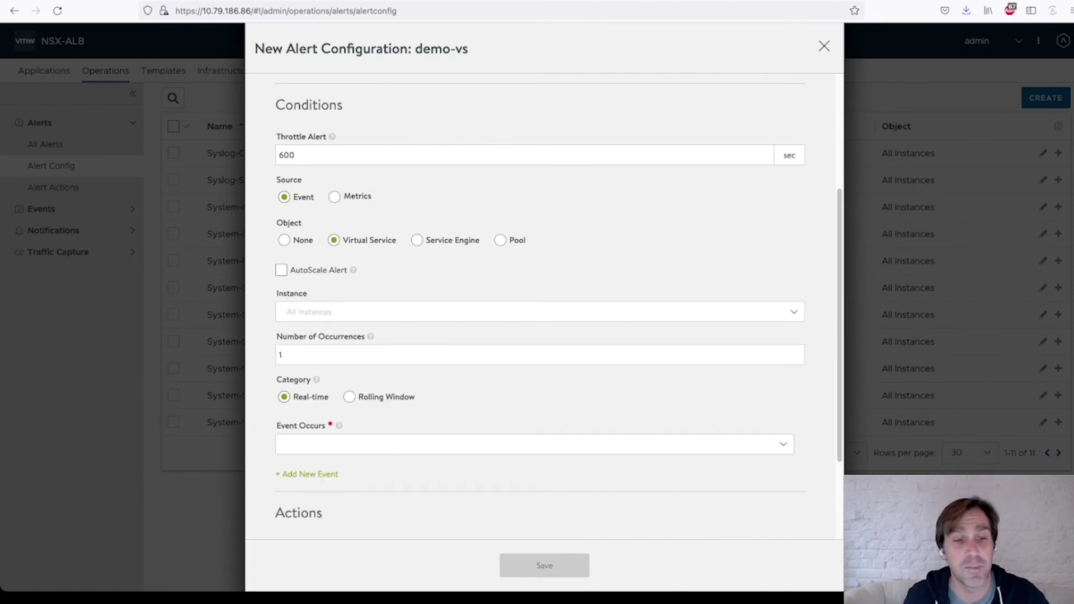
left_click(539, 312)
left_click(300, 350)
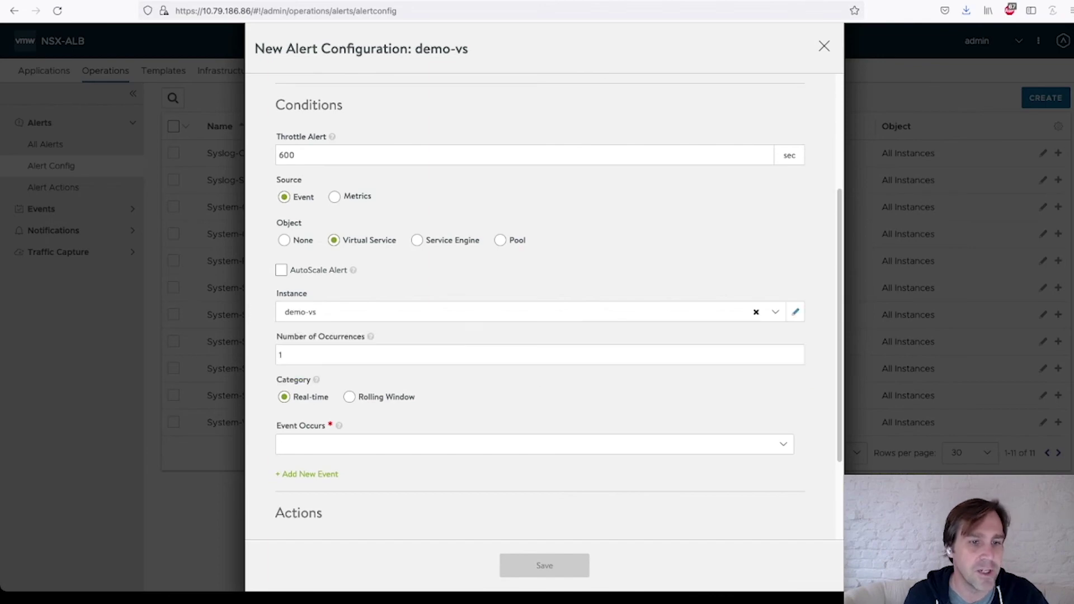
- Set the event that triggers the demo-vs alert to Config Update
scroll(540, 288, "down", 4)
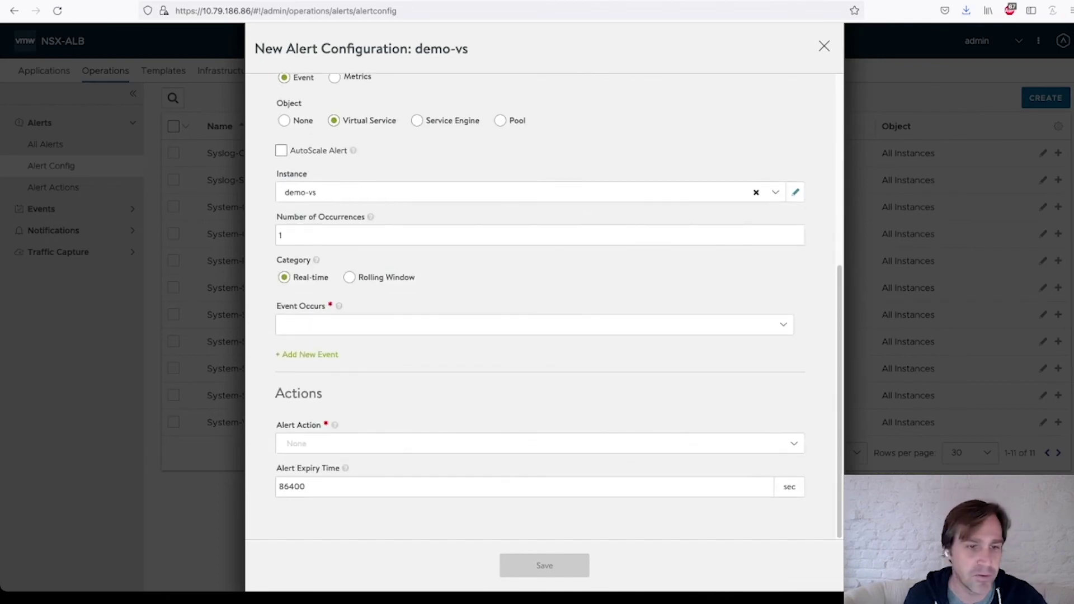
left_click(534, 324)
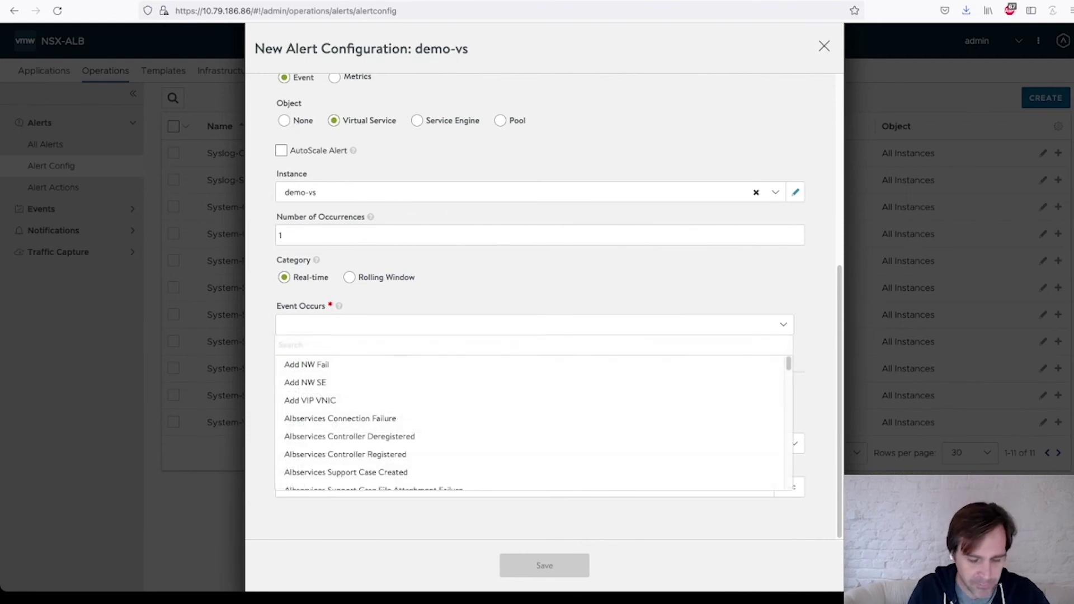
type("configu")
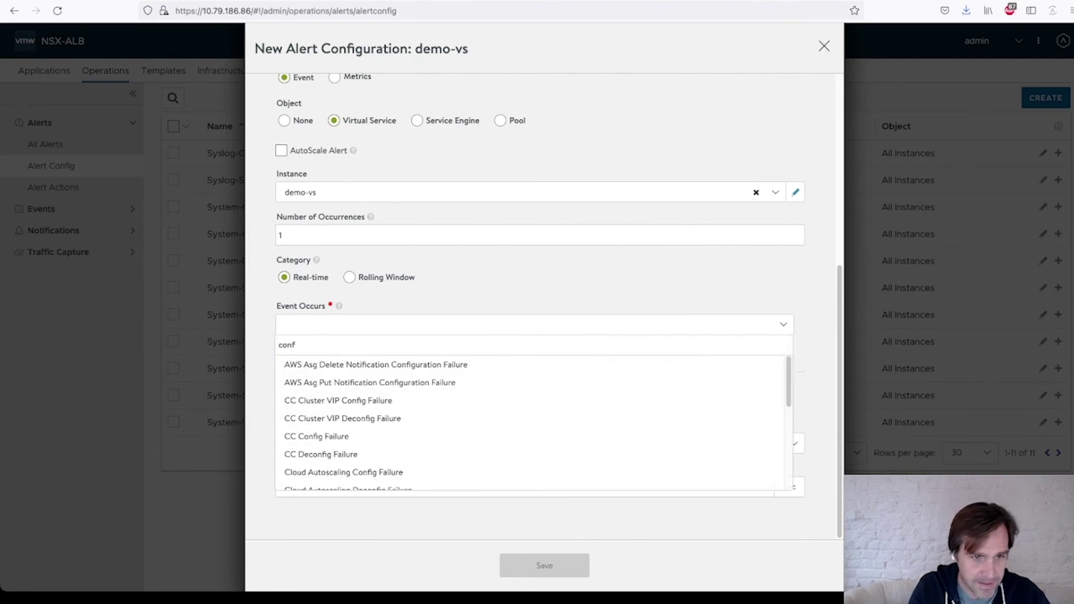
key("BackSpace")
key("BackSpace")
key("BackSpace")
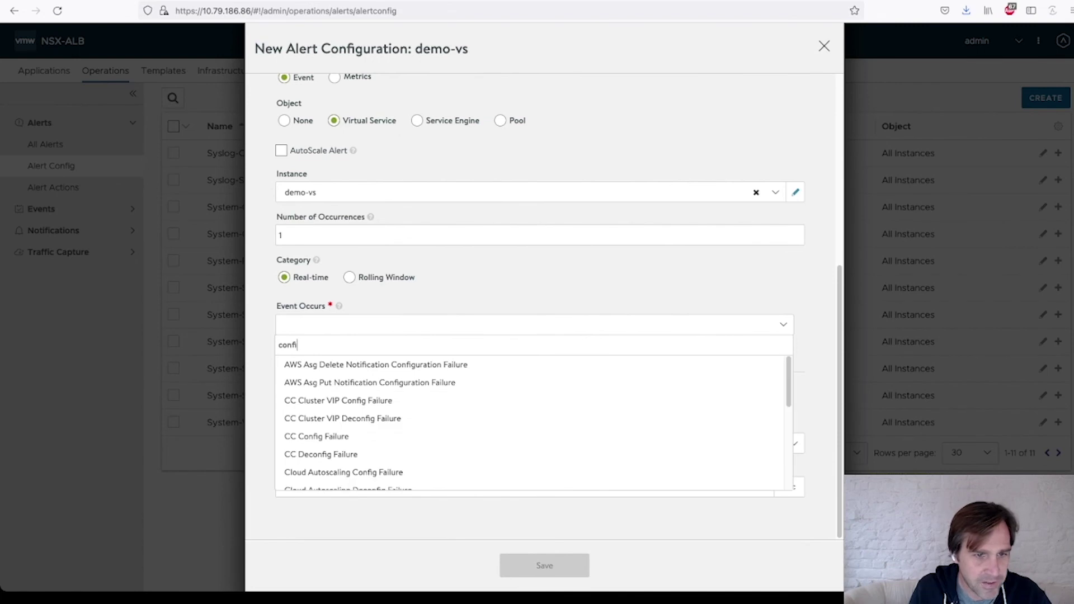
type("ig")
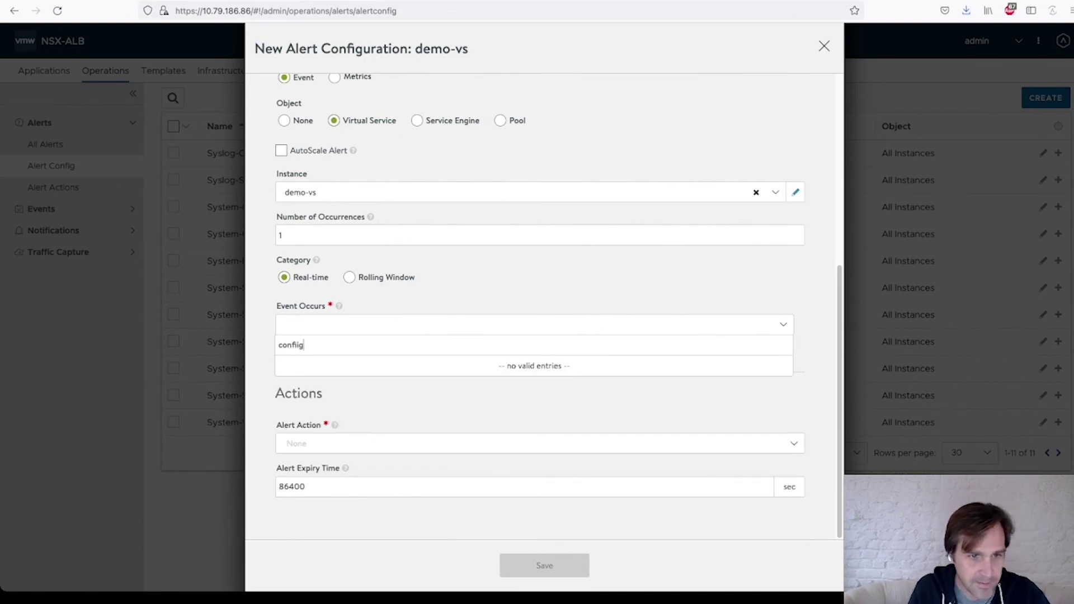
key("Down")
key("Down")
key("Down")
key("Down")
key("Down")
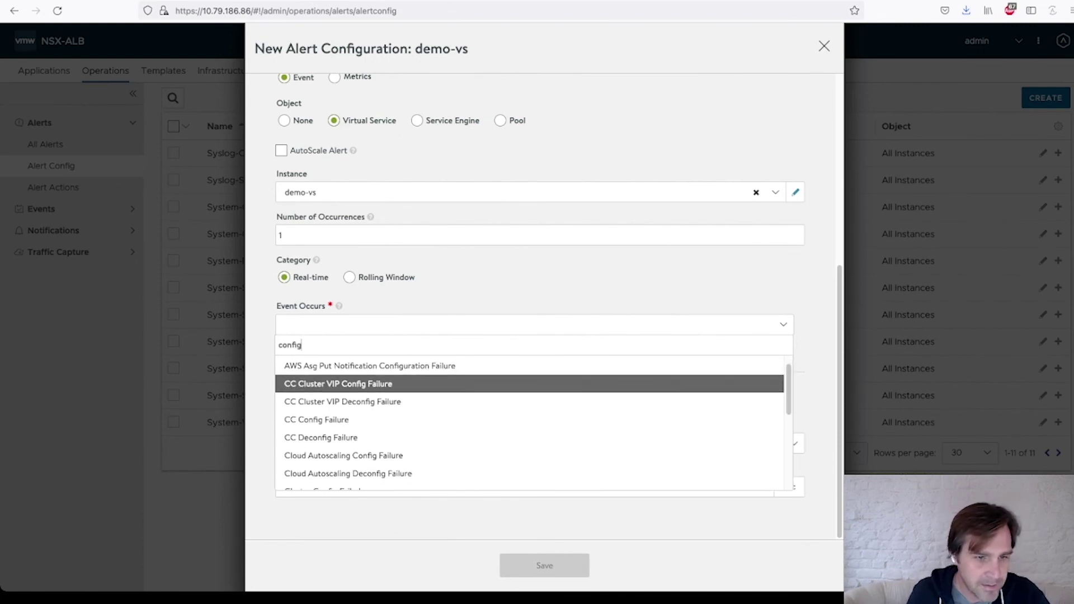
key("Down")
key("Down")
key("Down")
key("Down")
key("Down")
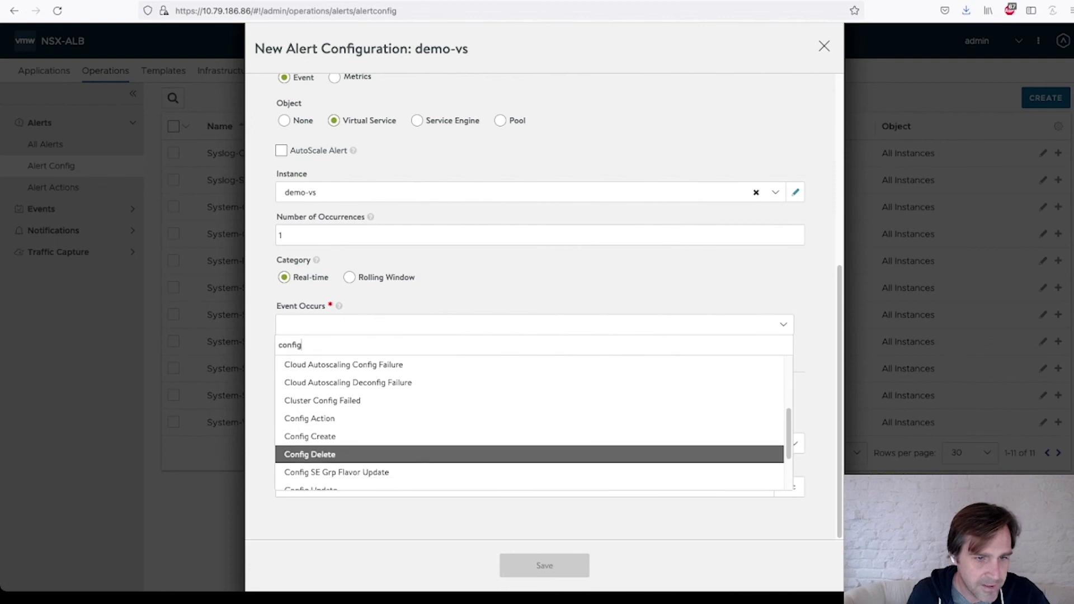
key("Down")
key("Down")
key("Return")
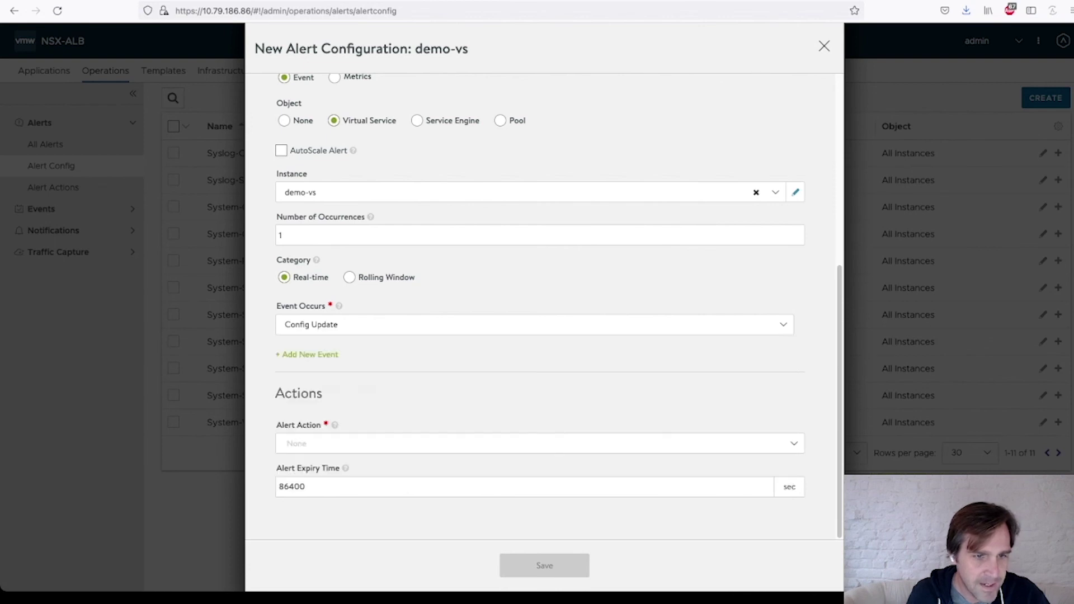
- Add a second triggering event, Config Delete, combined with the first by OR
left_click(307, 354)
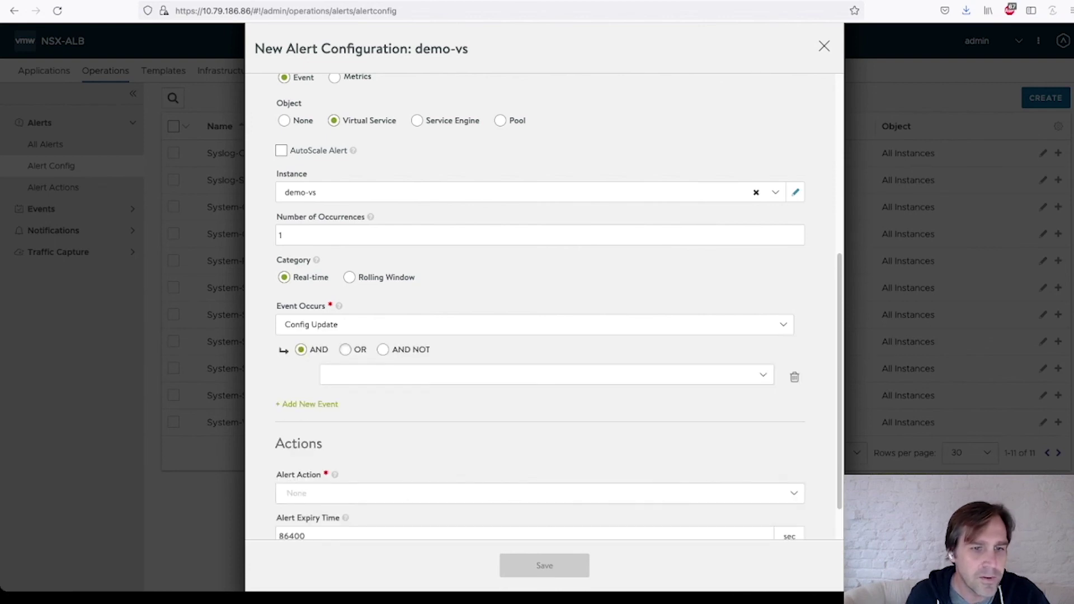
left_click(345, 350)
left_click(547, 375)
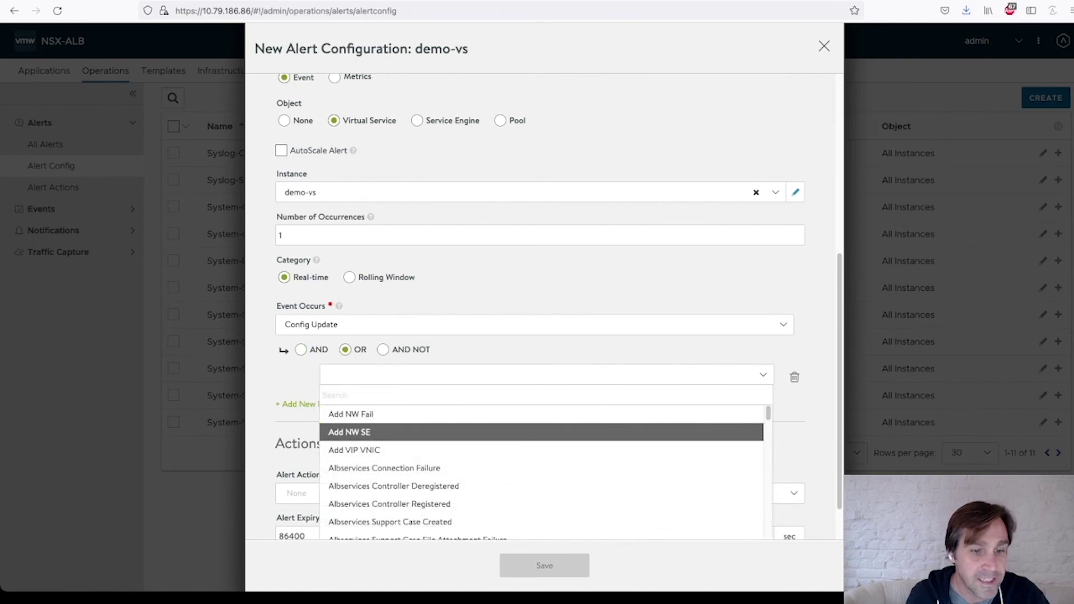
scroll(547, 440, "down", 10)
scroll(542, 433, "down", 1)
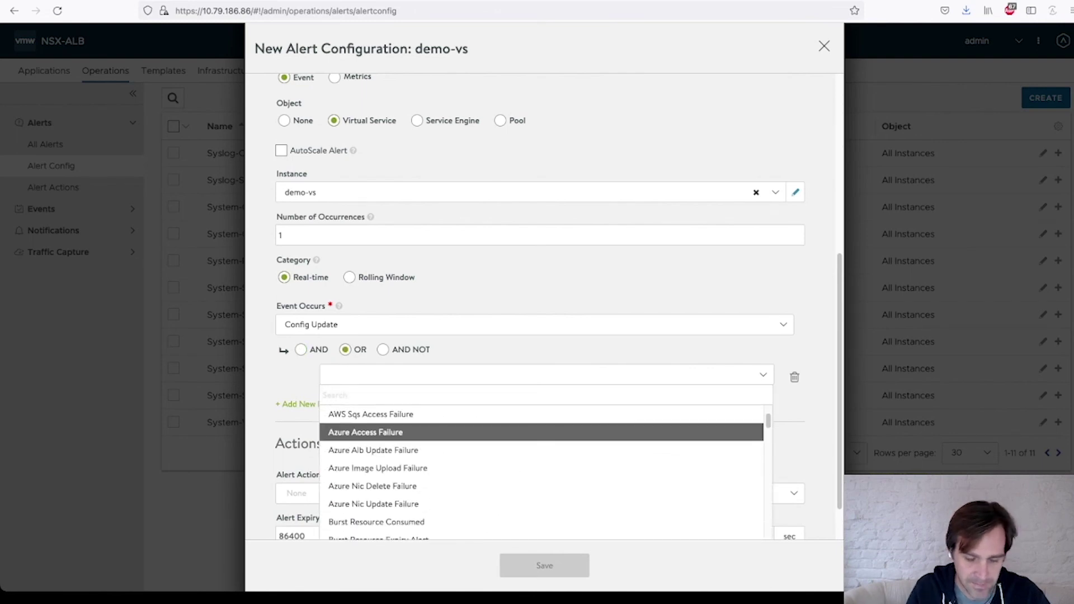
type("config")
scroll(541, 476, "down", 5)
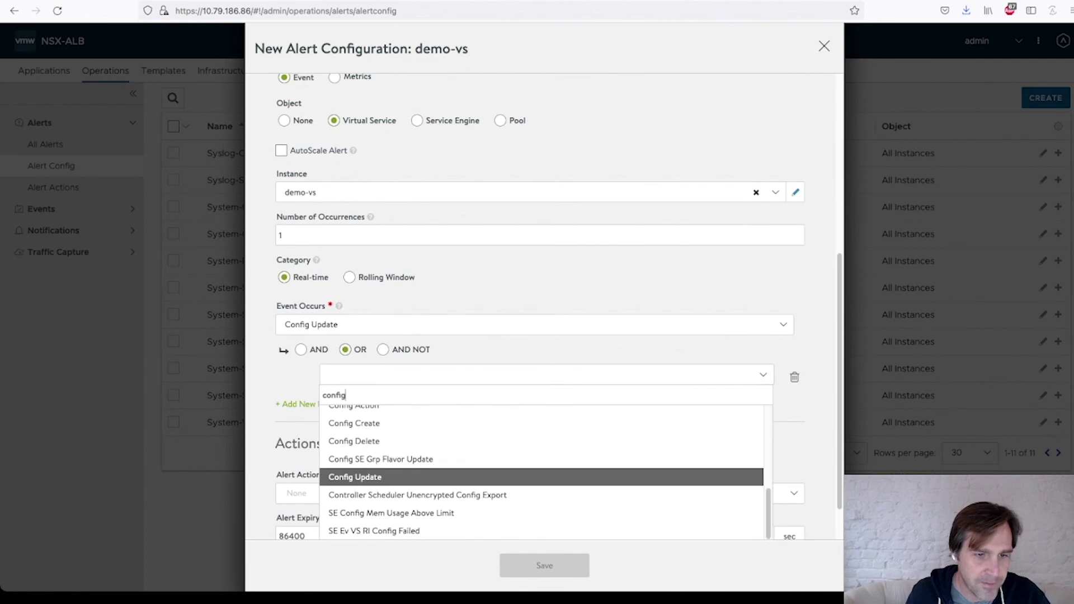
left_click(542, 441)
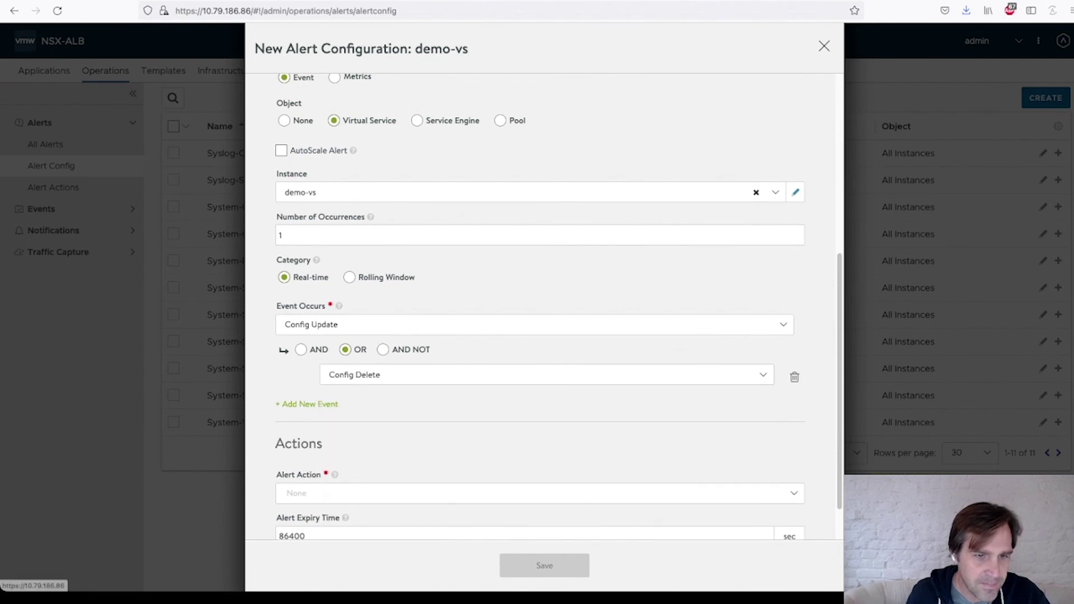
- Add VS Down as a third triggering event in the OR condition
left_click(307, 405)
left_click(546, 404)
type("down")
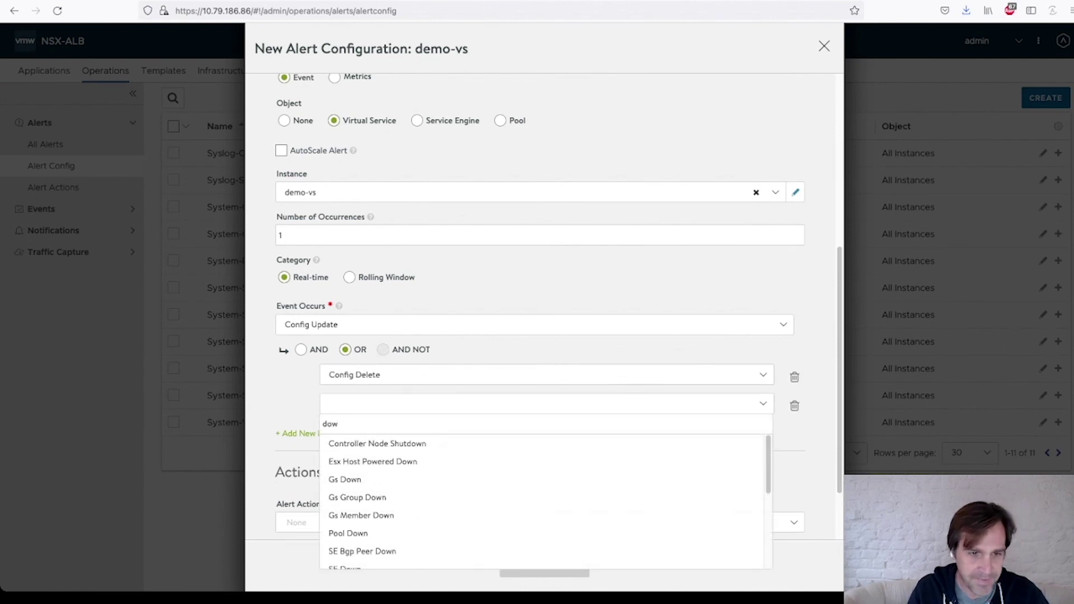
key("Down")
key("Down")
key("Down")
key("Down")
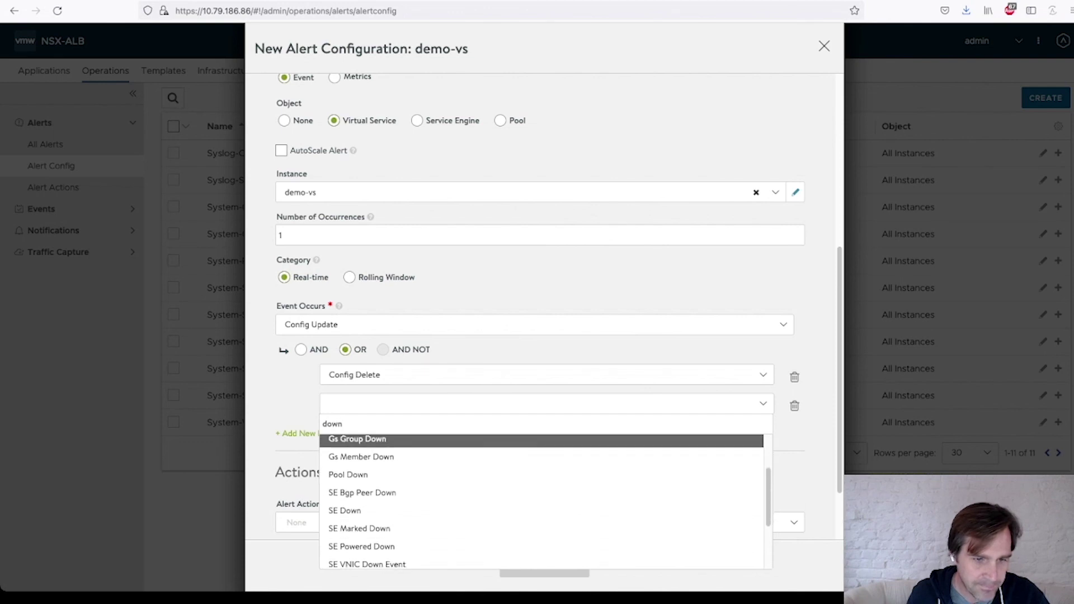
key("Down")
key("Down")
key("Down")
key("Down")
key("Down")
key("Down")
key("Down")
key("Down")
key("Down")
key("Down")
key("Down")
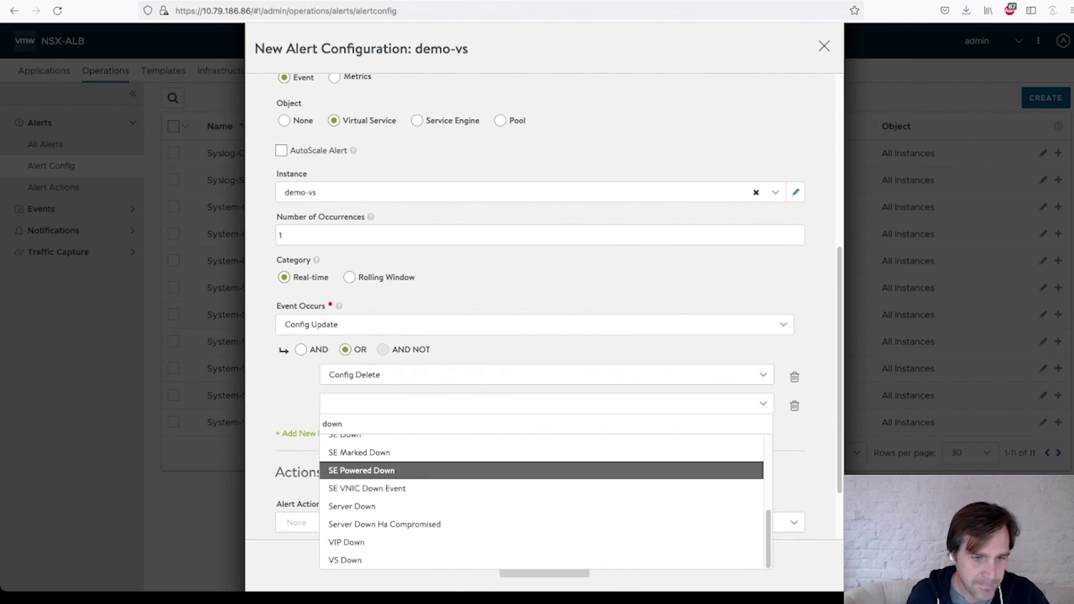
key("Return")
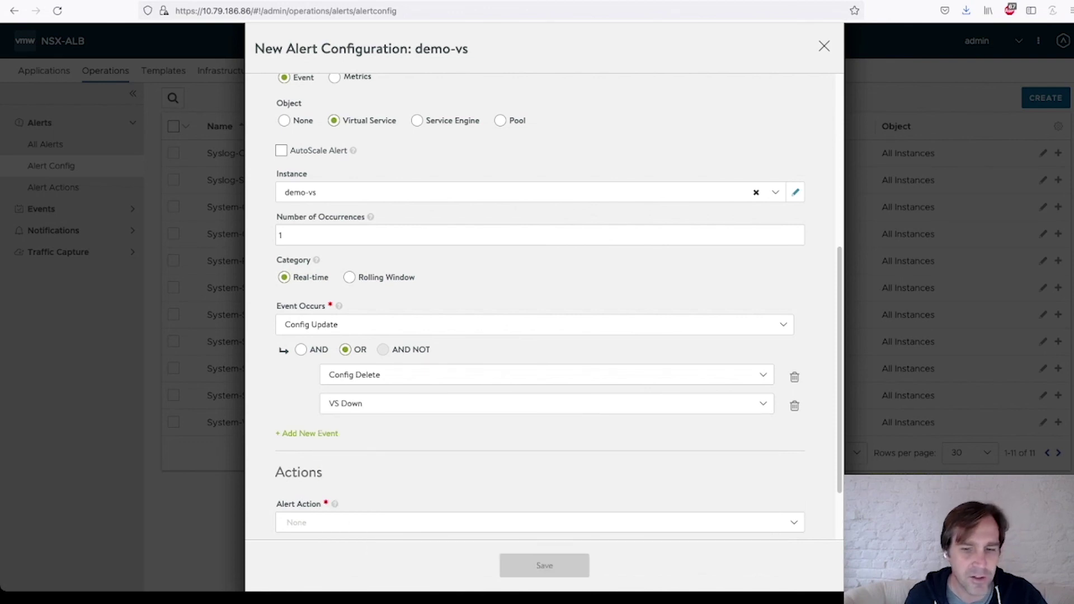
- Assign the demo-vs-HIGH alert action to the alert configuration and save it
scroll(540, 306, "down", 3)
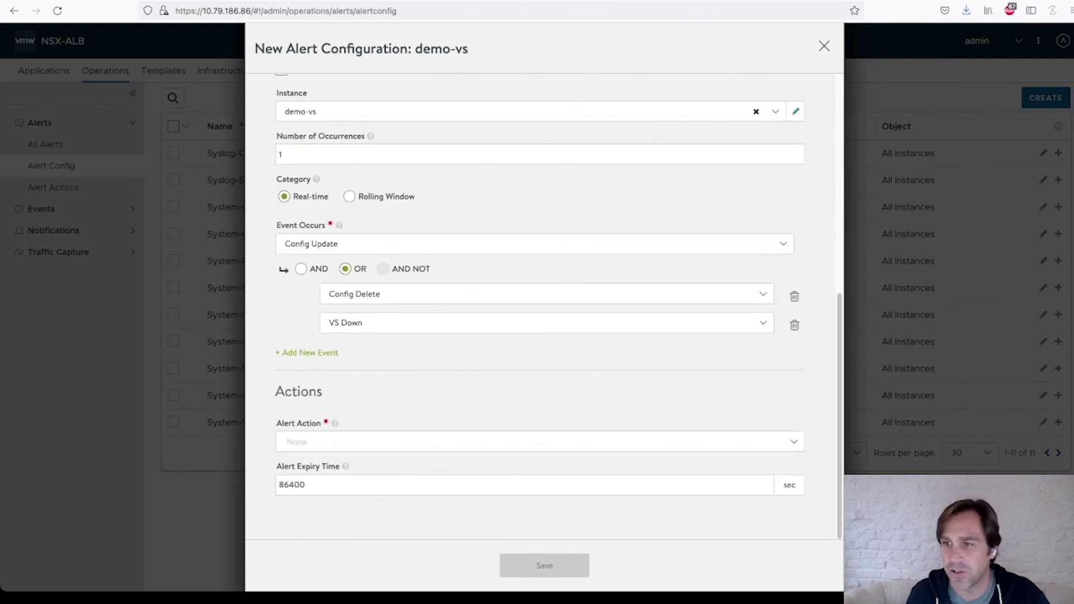
left_click(540, 442)
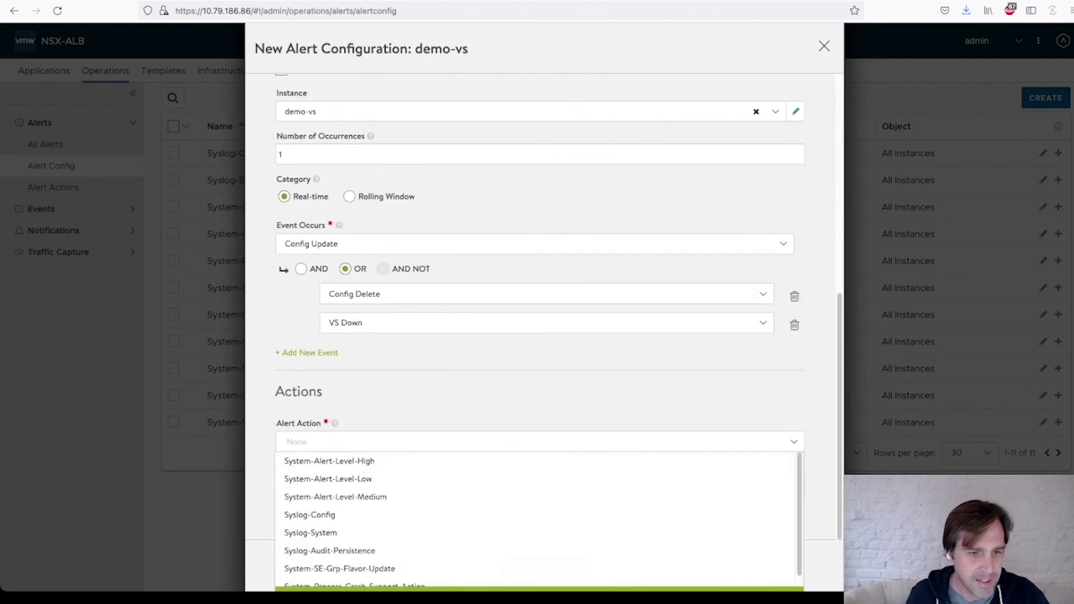
key("Down")
key("Down")
key("Down")
key("Down")
key("Down")
key("Down")
key("Down")
key("Down")
key("Down")
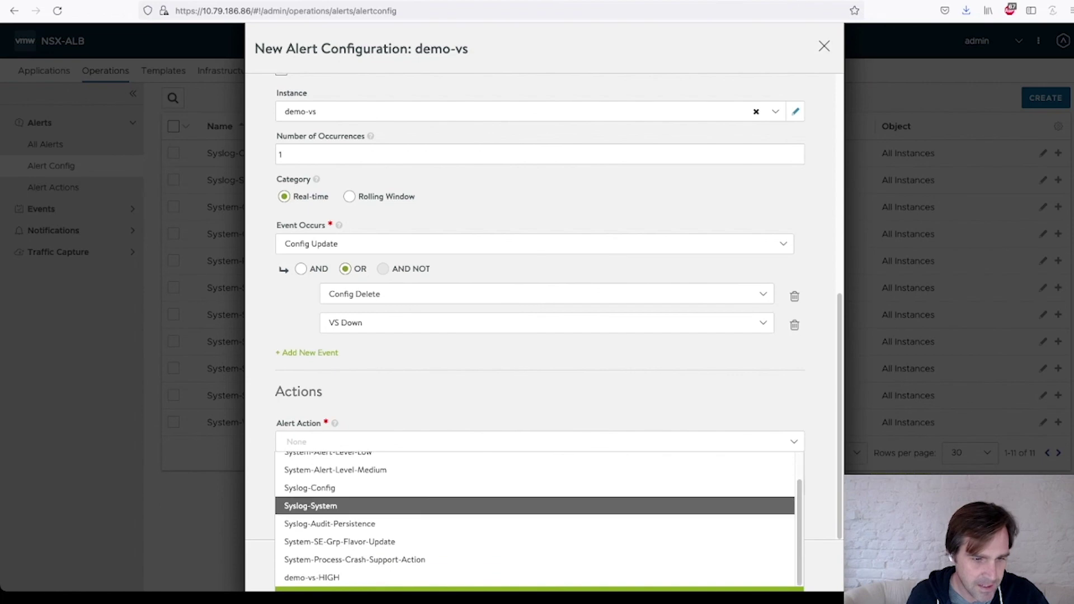
key("Return")
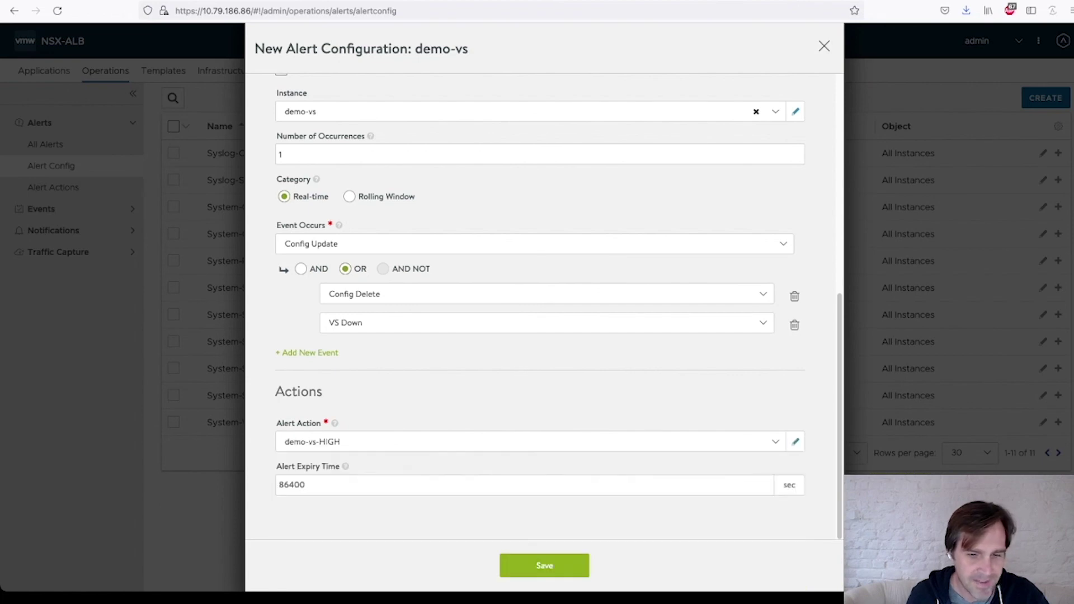
left_click(544, 566)
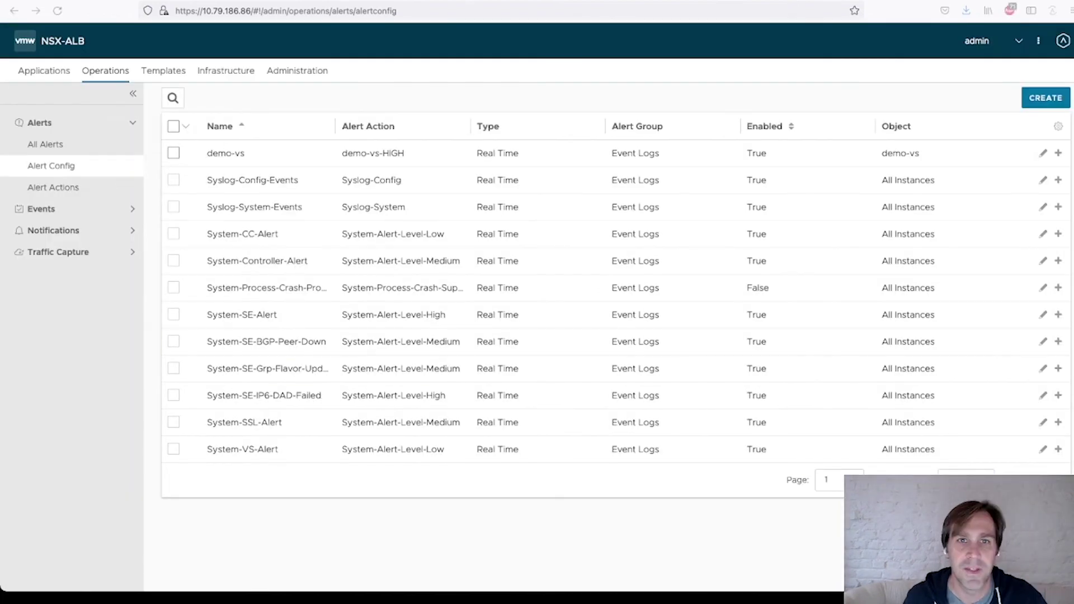